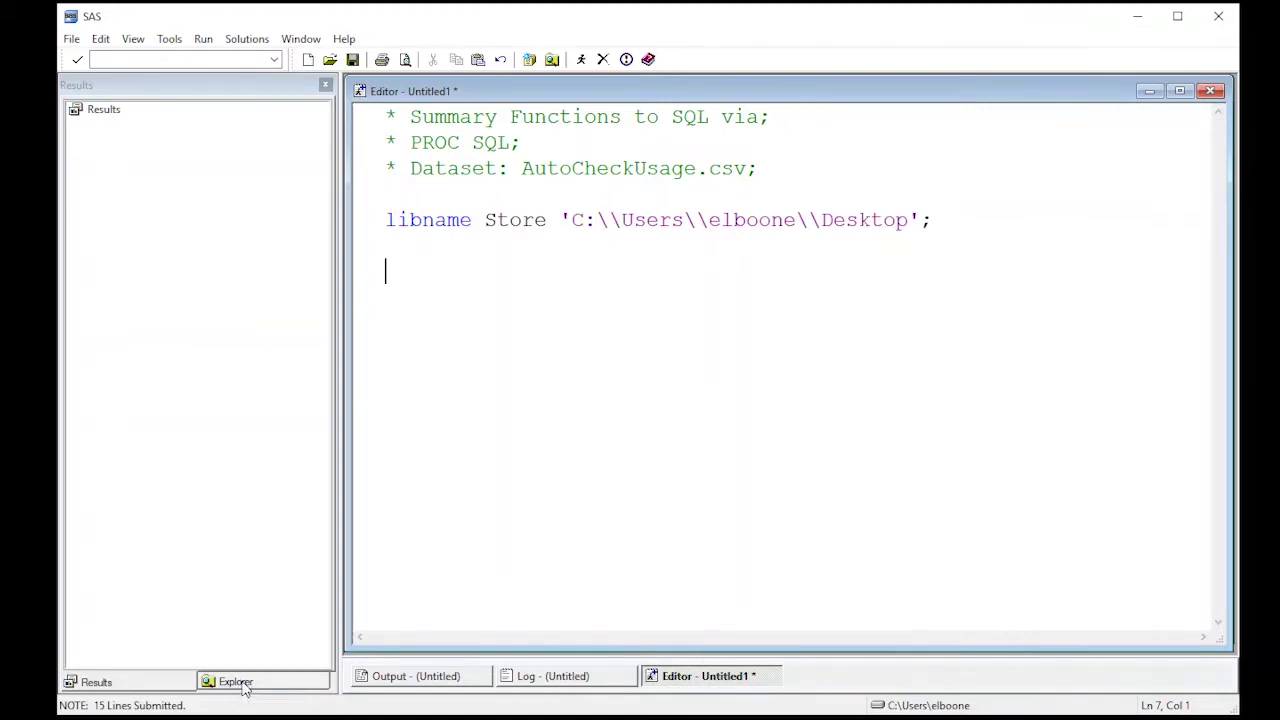
List the Store library's datasets in Explorer, select Autocheck, and return to the editor.
{"action": "left_click", "coordinate": [242, 686]}
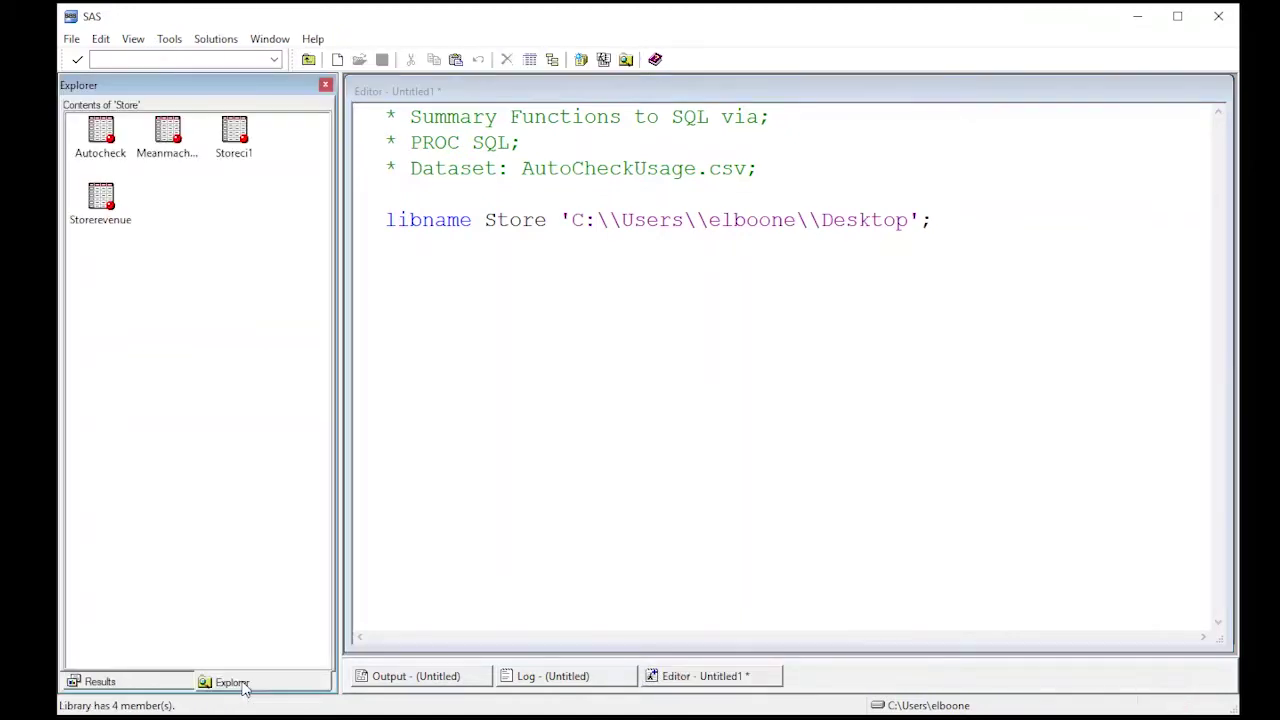
{"action": "left_click", "coordinate": [101, 140]}
{"action": "left_click", "coordinate": [400, 295]}
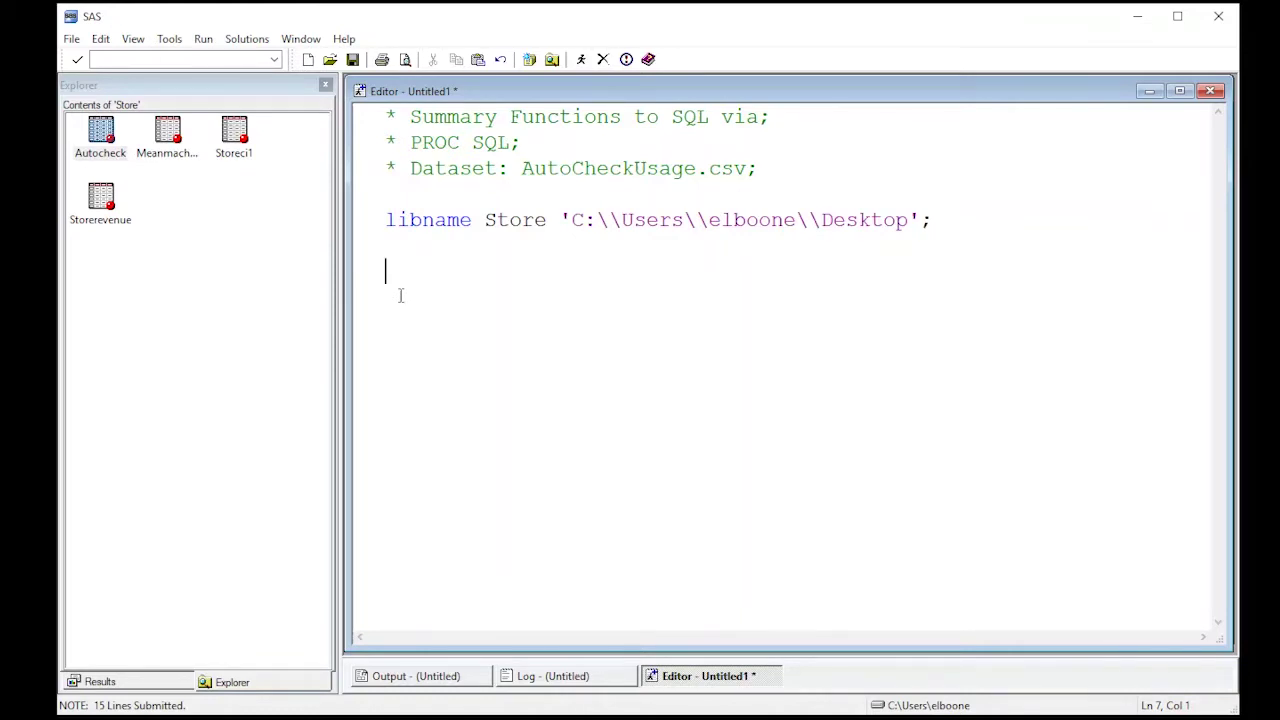
Write the PROC SQL; and QUIT; statements that frame the query.
{"action": "type", "text": "PROC SQ"}
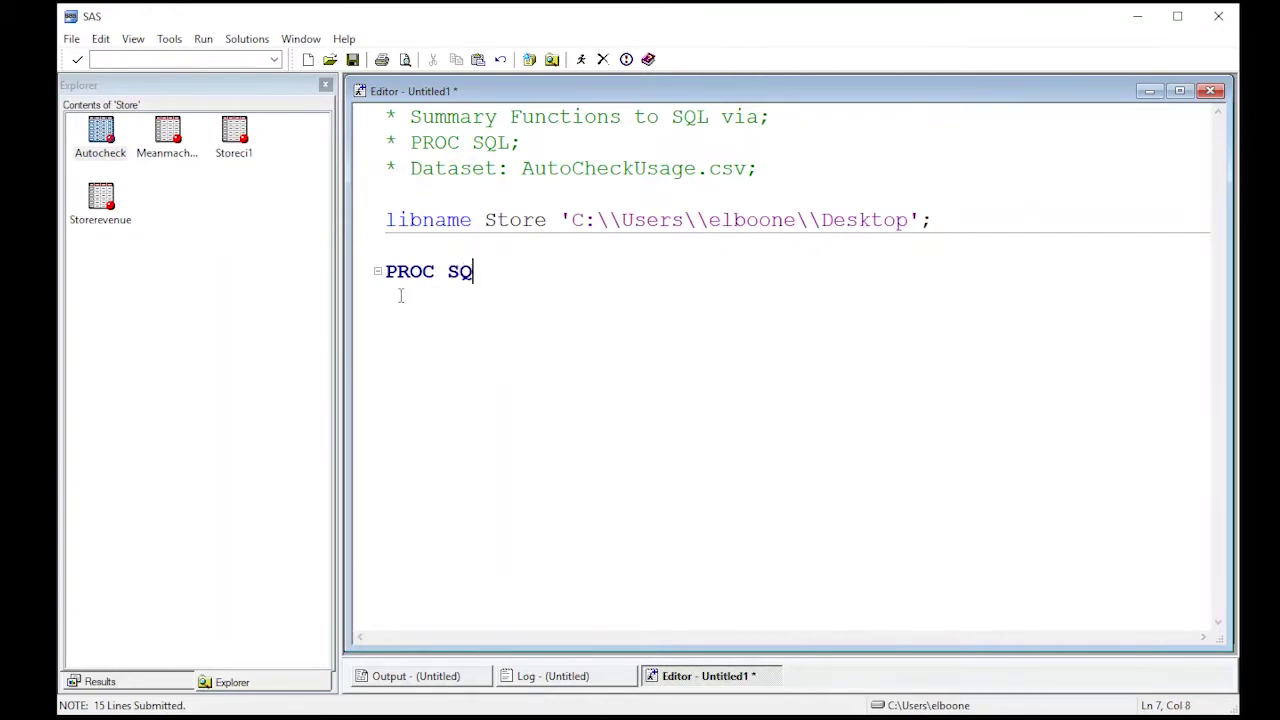
{"action": "type", "text": "L;"}
{"action": "key", "text": "Return"}
{"action": "key", "text": "Return"}
{"action": "type", "text": "QUI"}
{"action": "type", "text": "T;"}
{"action": "key", "text": "Return"}
{"action": "left_click", "coordinate": [400, 296]}
Begin the SELECT list with the store column.
{"action": "type", "text": "SE"}
{"action": "type", "text": "LECT styor"}
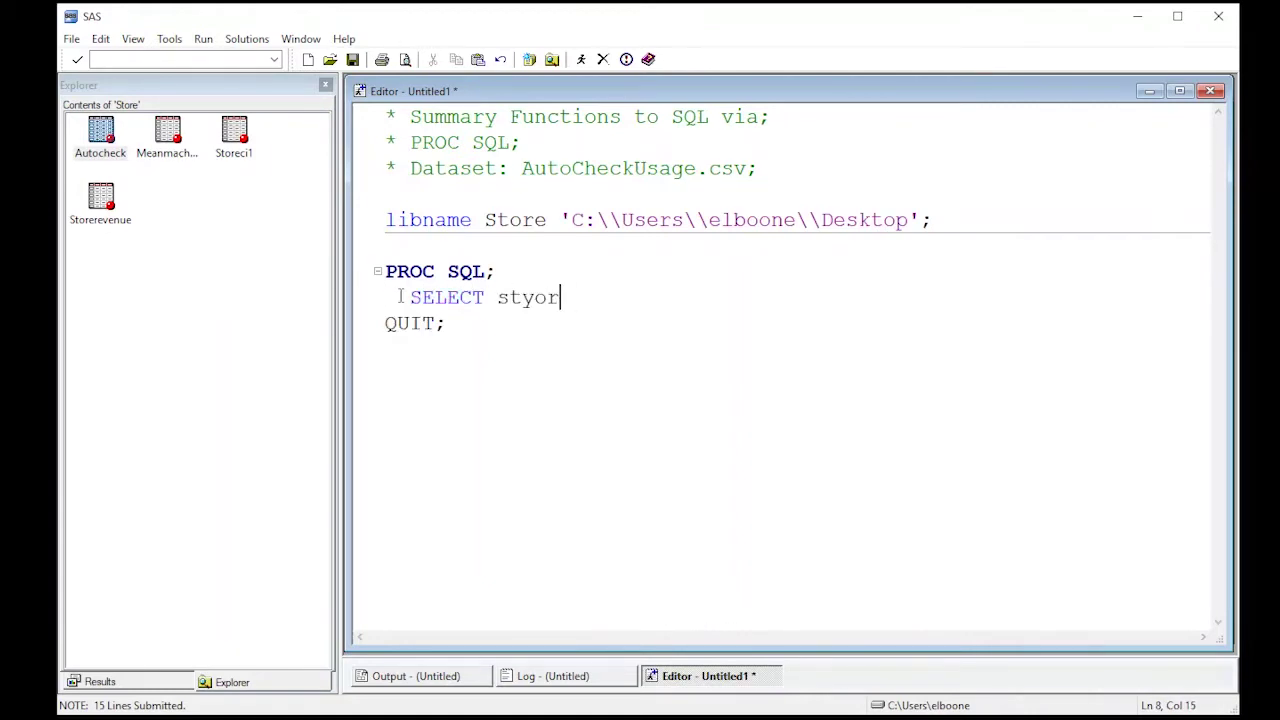
{"action": "key", "text": "BackSpace"}
{"action": "key", "text": "BackSpace"}
{"action": "key", "text": "BackSpace"}
{"action": "key", "text": "BackSpace"}
{"action": "type", "text": "tore"}
{"action": "type", "text": ","}
{"action": "key", "text": "Return"}
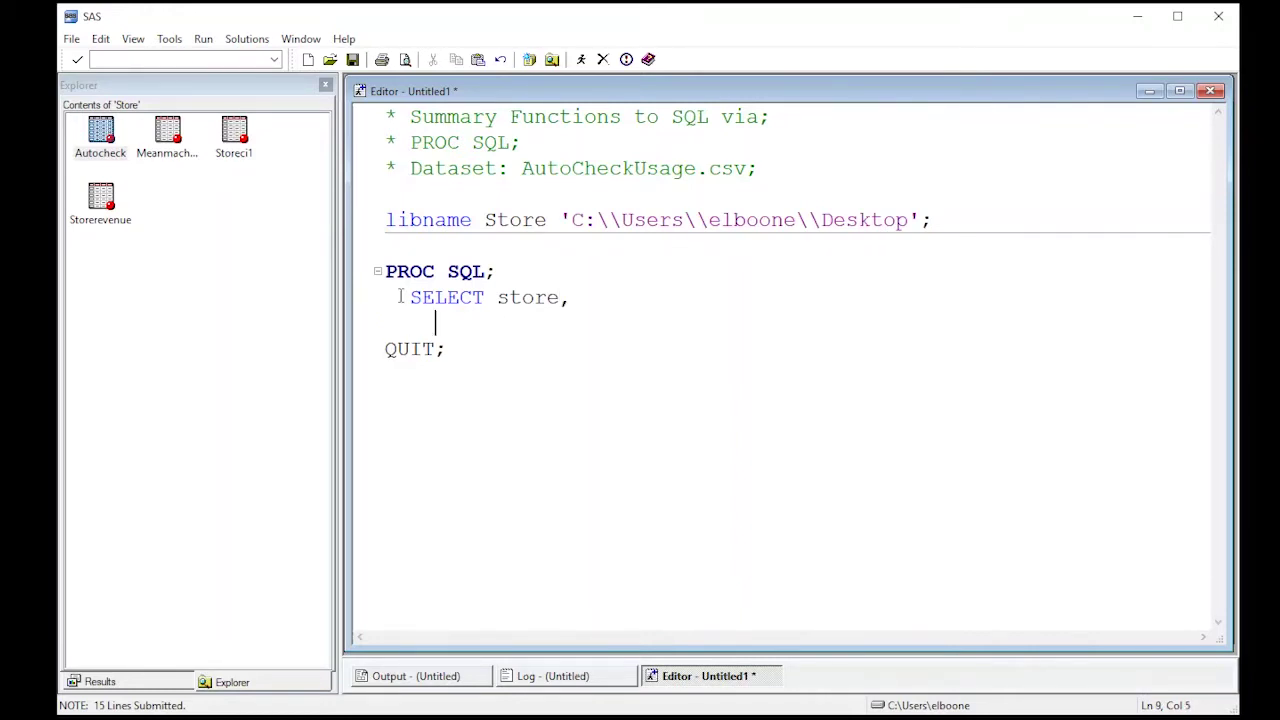
Add mean(Time) AS MeanTime and count(Time) AS CountTime to the SELECT list.
{"action": "type", "text": "me"}
{"action": "type", "text": "an( Time )"}
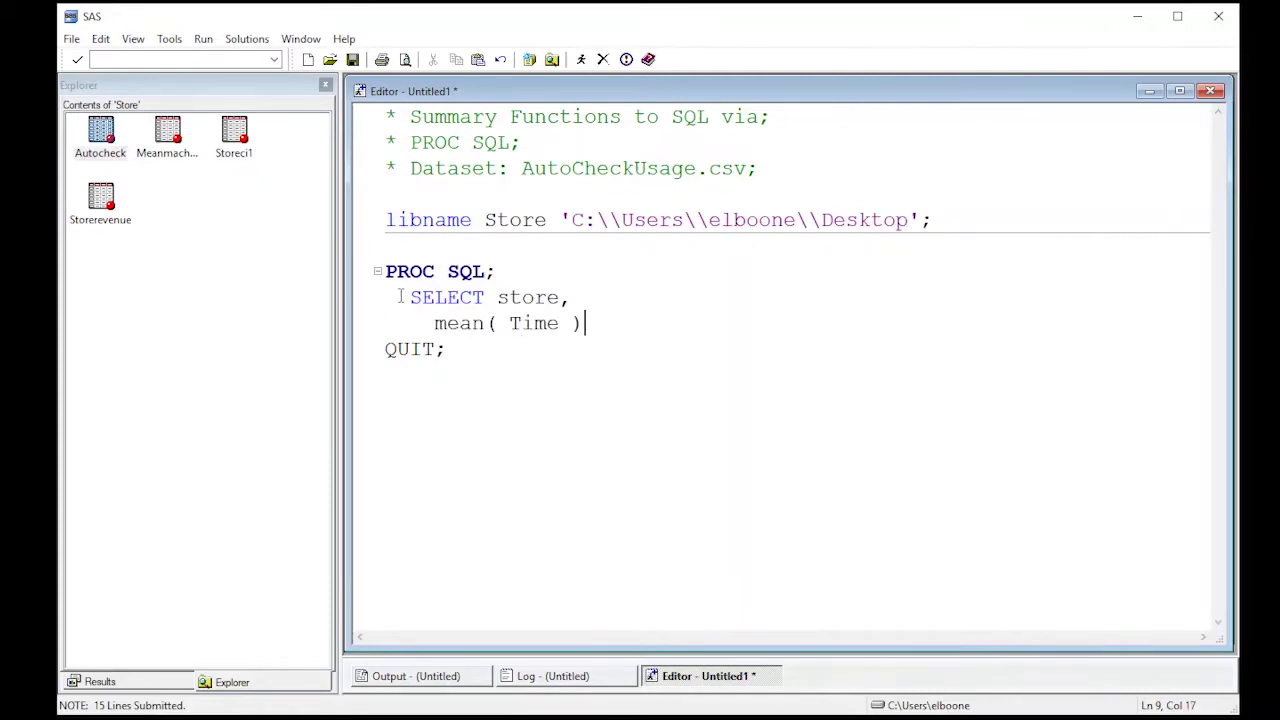
{"action": "type", "text": " AS "}
{"action": "type", "text": "MeanTime"}
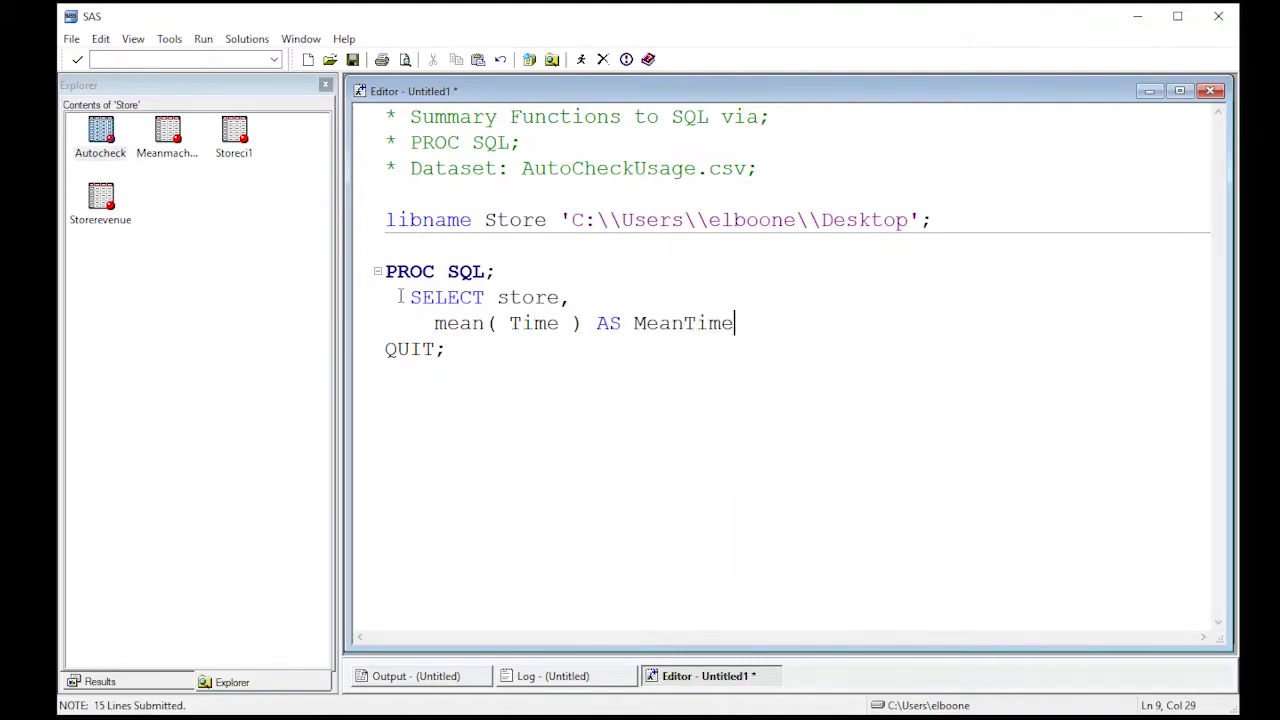
{"action": "type", "text": ","}
{"action": "key", "text": "Return"}
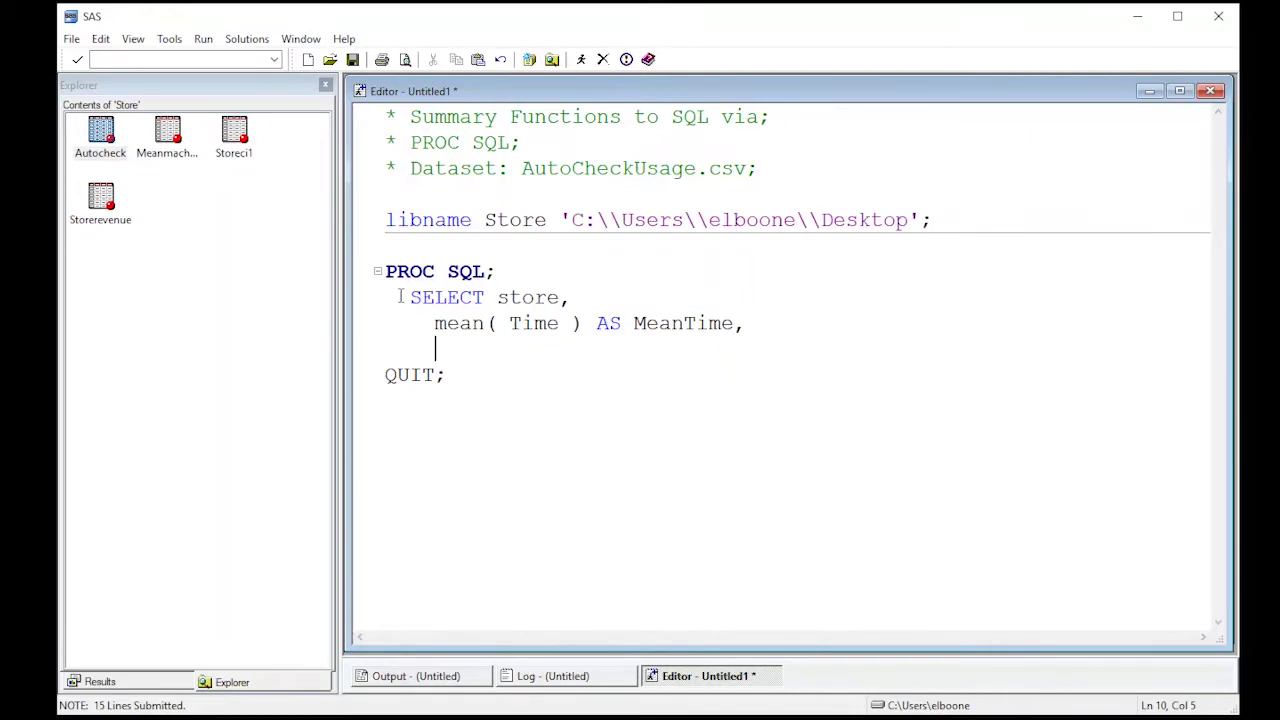
{"action": "type", "text": "count(Time"}
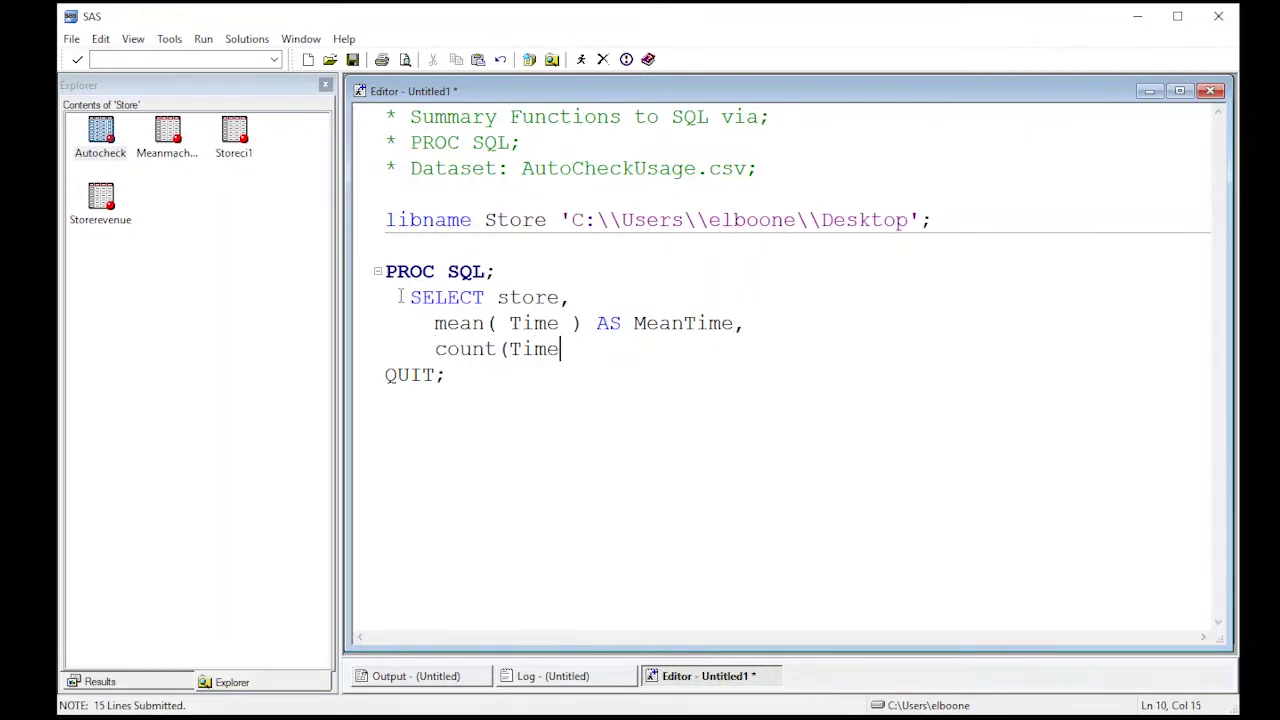
{"action": "type", "text": ")"}
{"action": "key", "text": "Left"}
{"action": "key", "text": "Left"}
{"action": "key", "text": "Left"}
{"action": "key", "text": "Left"}
{"action": "key", "text": "Left"}
{"action": "key", "text": "Right"}
{"action": "key", "text": "Right"}
{"action": "key", "text": "Right"}
{"action": "key", "text": "Right"}
{"action": "key", "text": "Right"}
{"action": "type", "text": "AS "}
{"action": "type", "text": "Coun"}
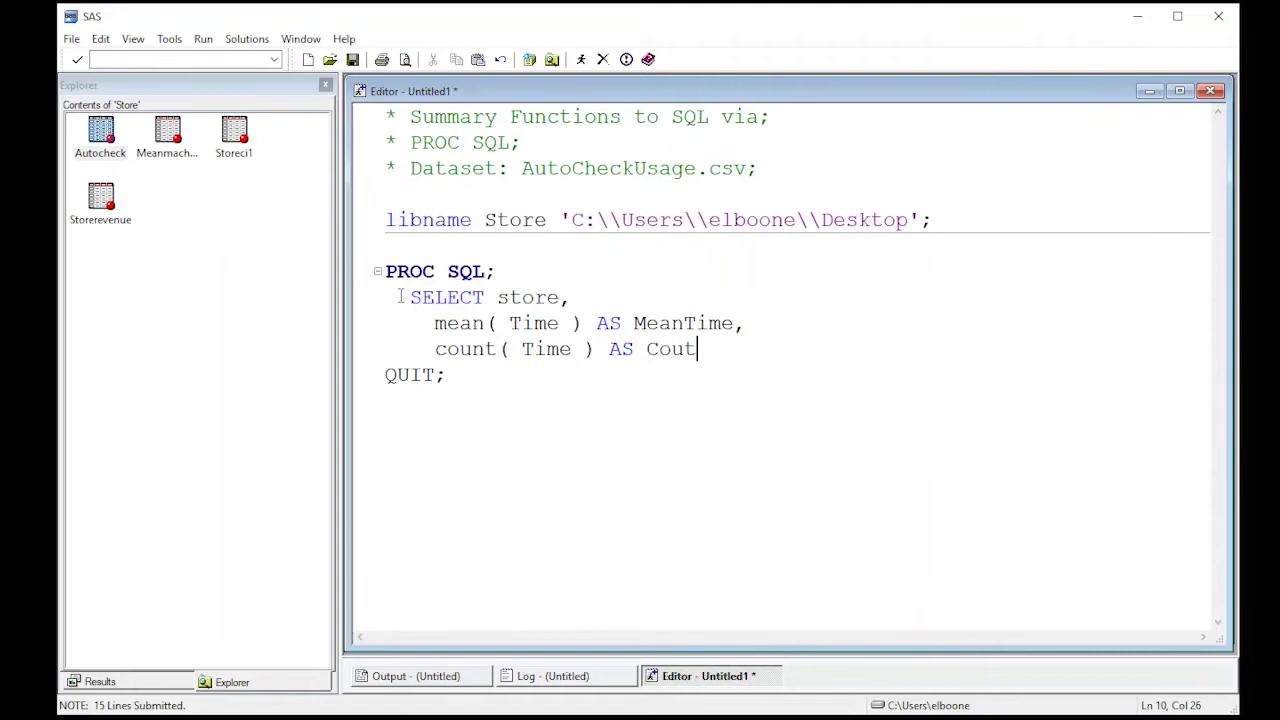
{"action": "type", "text": "tTime"}
{"action": "type", "text": " ,"}
{"action": "key", "text": "Return"}
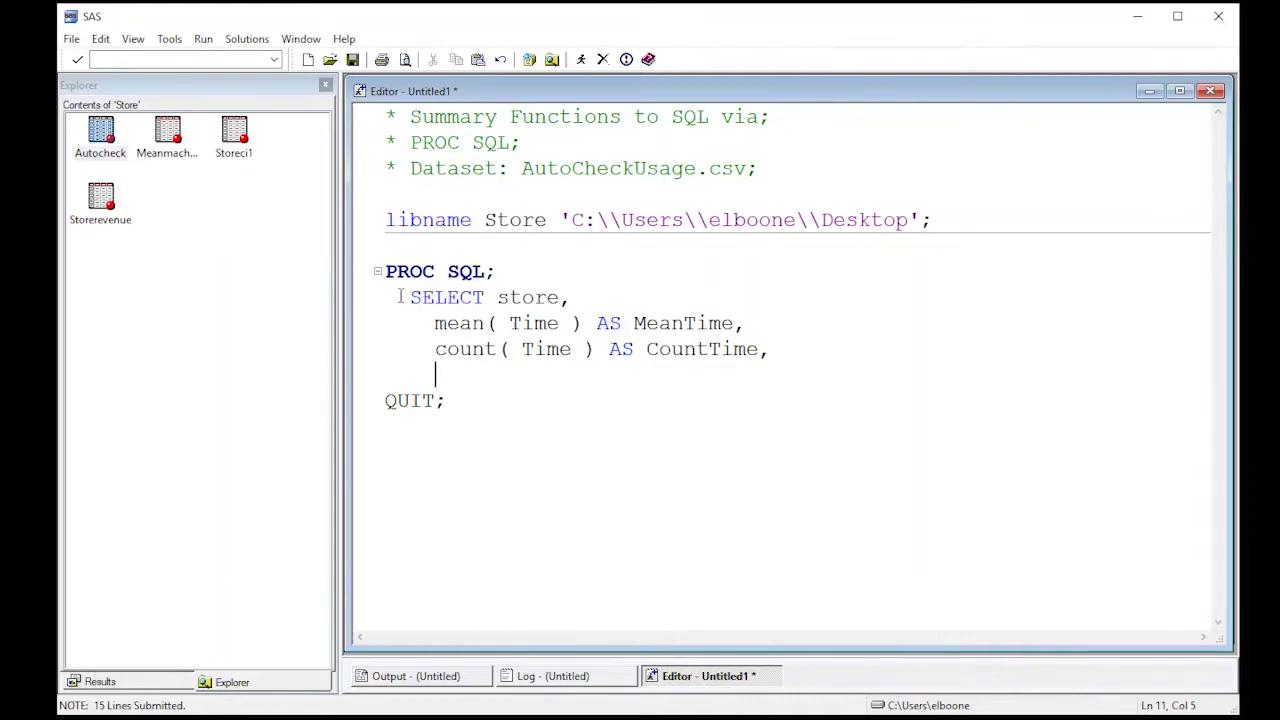
Add max(Time) AS MaxTime and min(Time) AS MinTime to the SELECT list.
{"action": "type", "text": "max(Tim"}
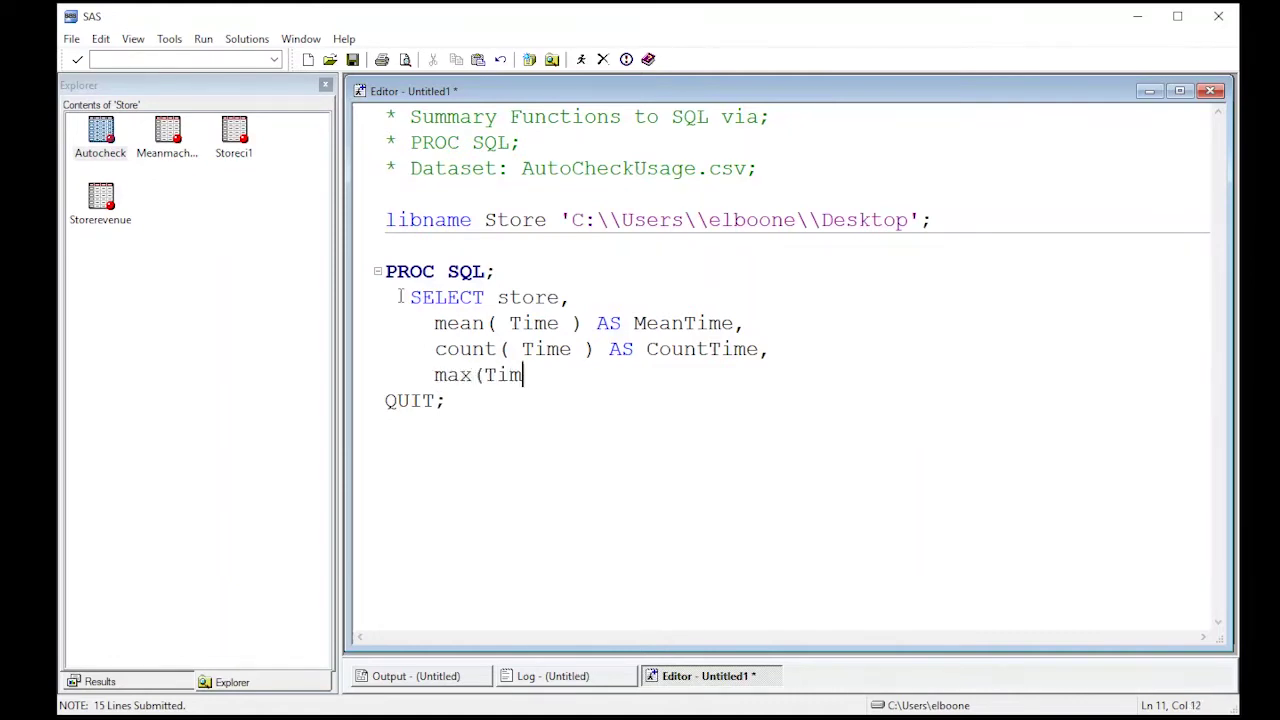
{"action": "key", "text": "BackSpace"}
{"action": "key", "text": "BackSpace"}
{"action": "key", "text": "BackSpace"}
{"action": "type", "text": "Time )"}
{"action": "type", "text": " AS Ma"}
{"action": "key", "text": "BackSpace"}
{"action": "type", "text": "AS Ma"}
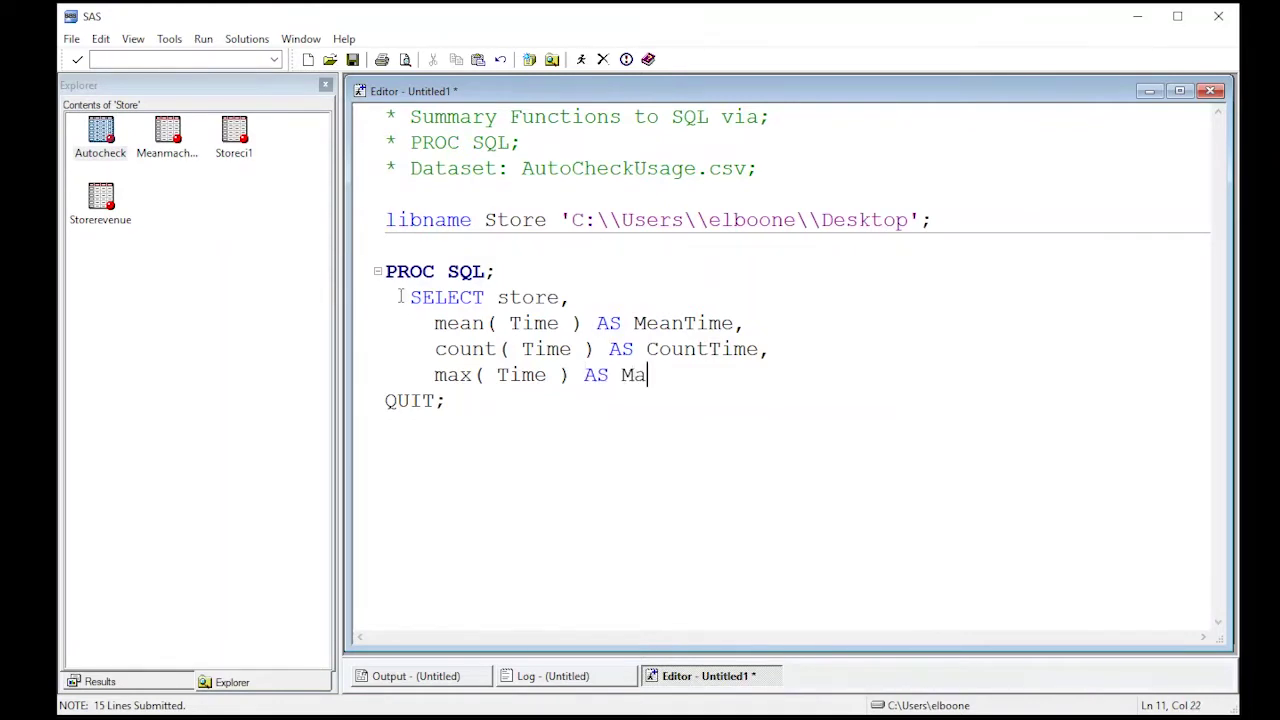
{"action": "type", "text": "xTime,"}
{"action": "key", "text": "Return"}
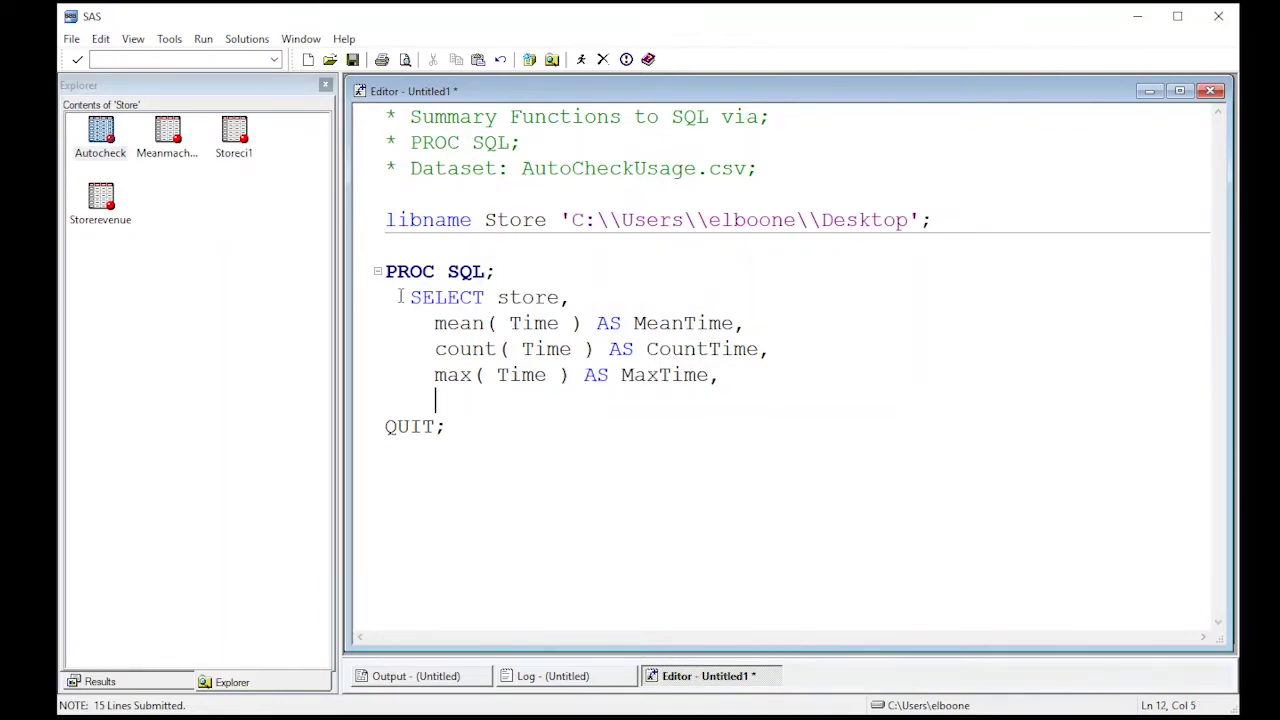
{"action": "type", "text": "min( T"}
{"action": "key", "text": "BackSpace"}
{"action": "type", "text": "Time ) A"}
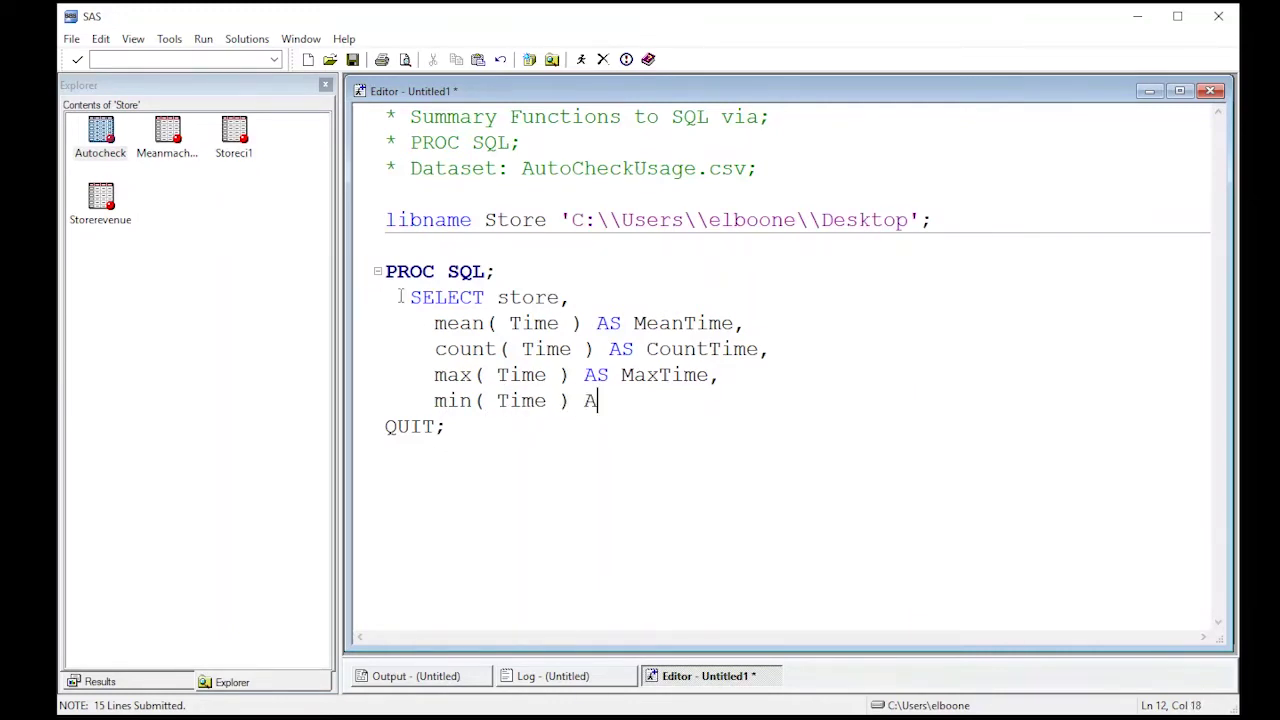
{"action": "type", "text": "S MinTime"}
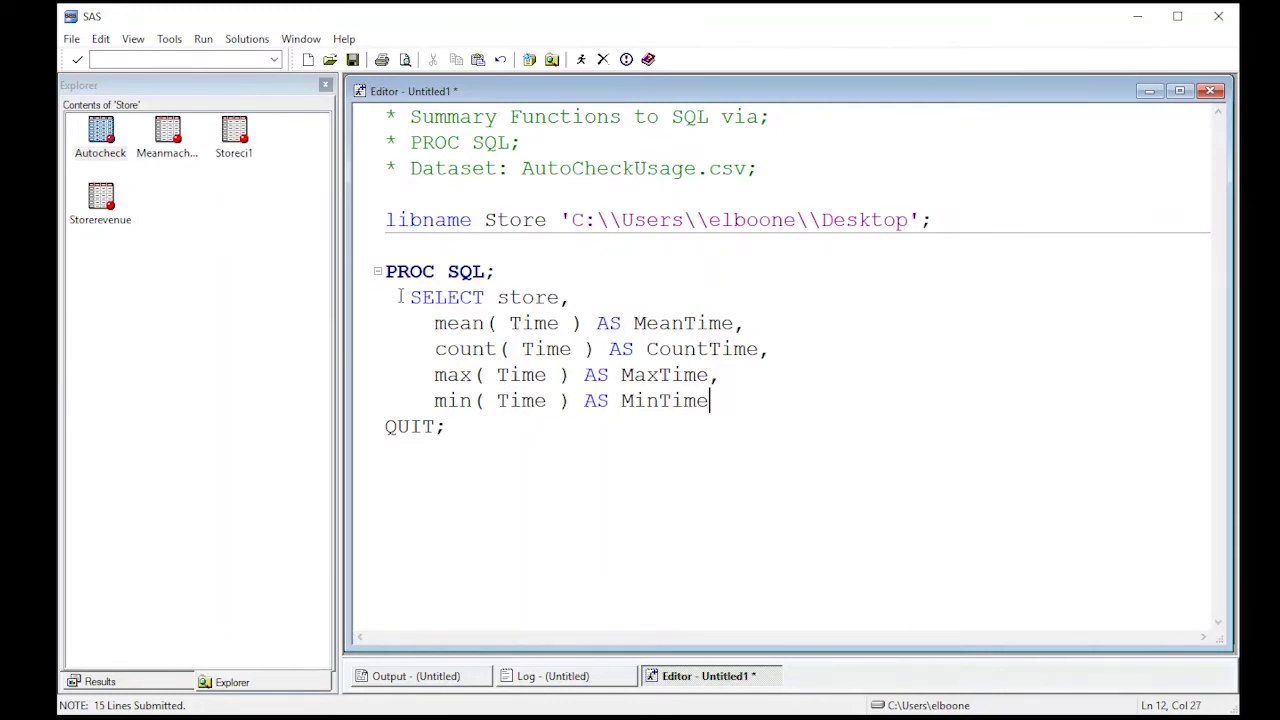
{"action": "type", "text": ","}
{"action": "key", "text": "Return"}
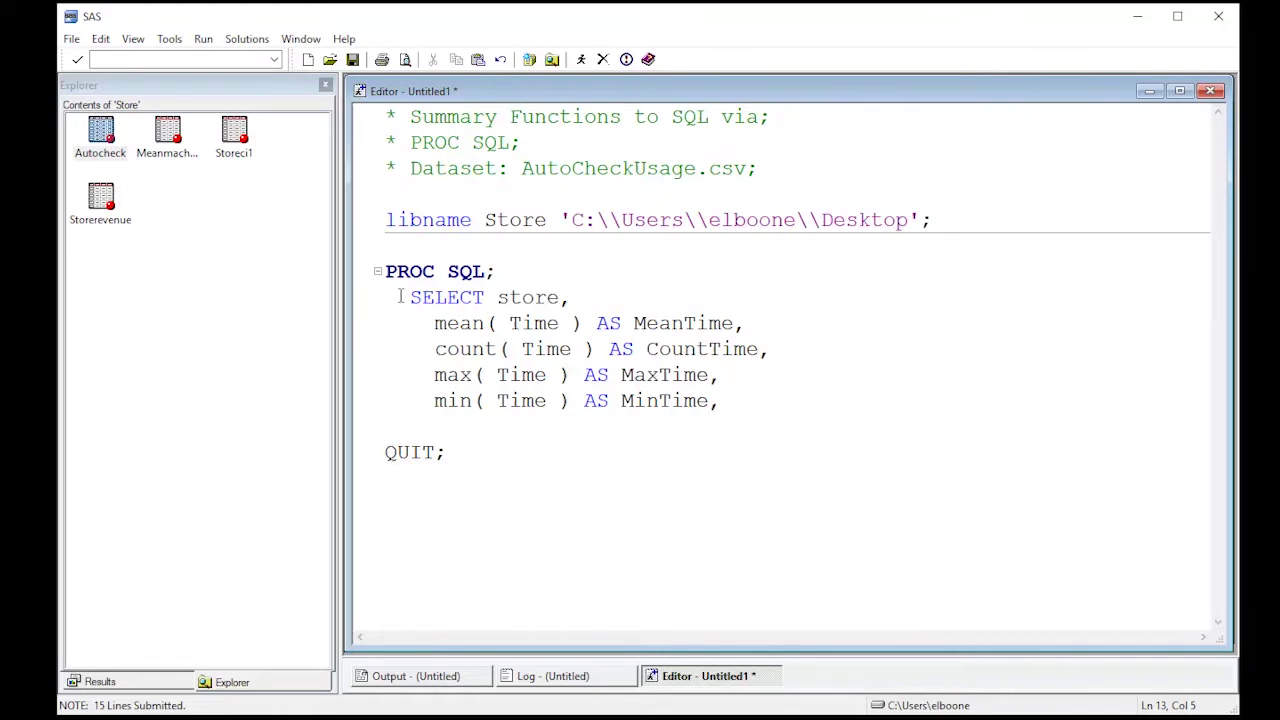
Add std(Time) AS StdevTime and sum(Time) AS TotalTime to the SELECT list.
{"action": "type", "text": "st"}
{"action": "type", "text": "e"}
{"action": "type", "text": "f"}
{"action": "key", "text": "BackSpace"}
{"action": "type", "text": "( Time )"}
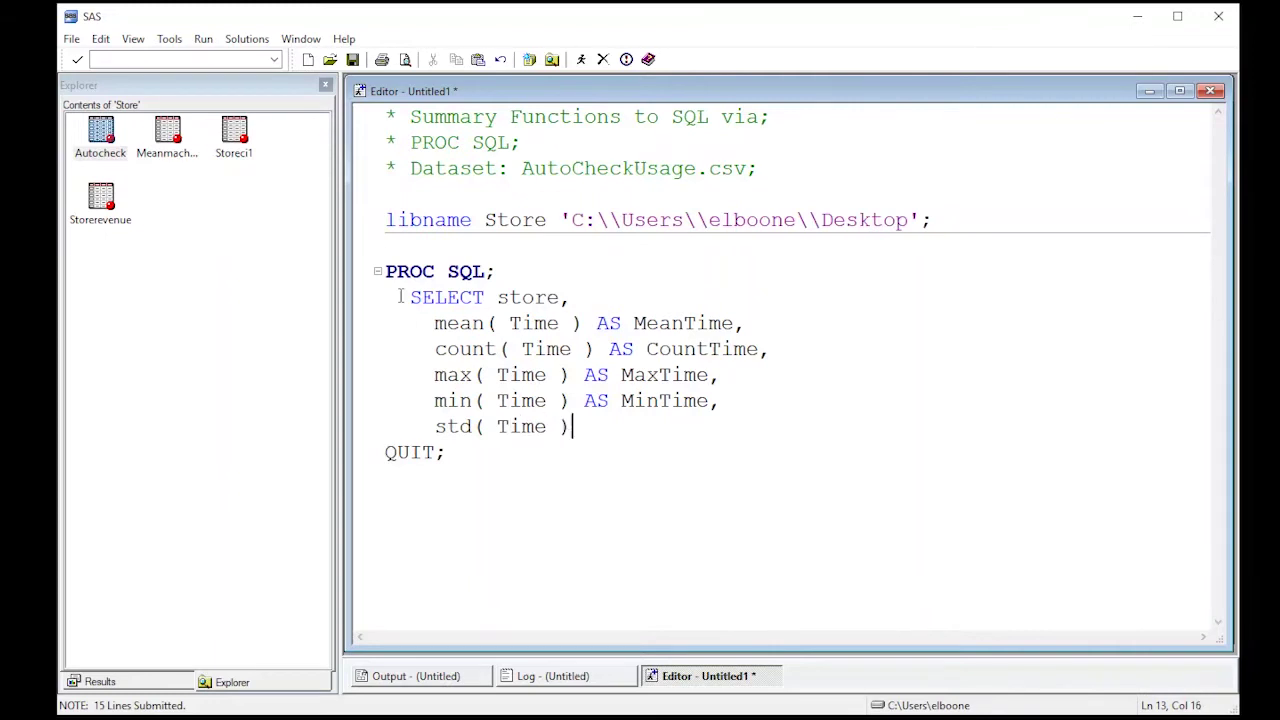
{"action": "type", "text": " AS se"}
{"action": "key", "text": "BackSpace"}
{"action": "key", "text": "BackSpace"}
{"action": "type", "text": "Stdev"}
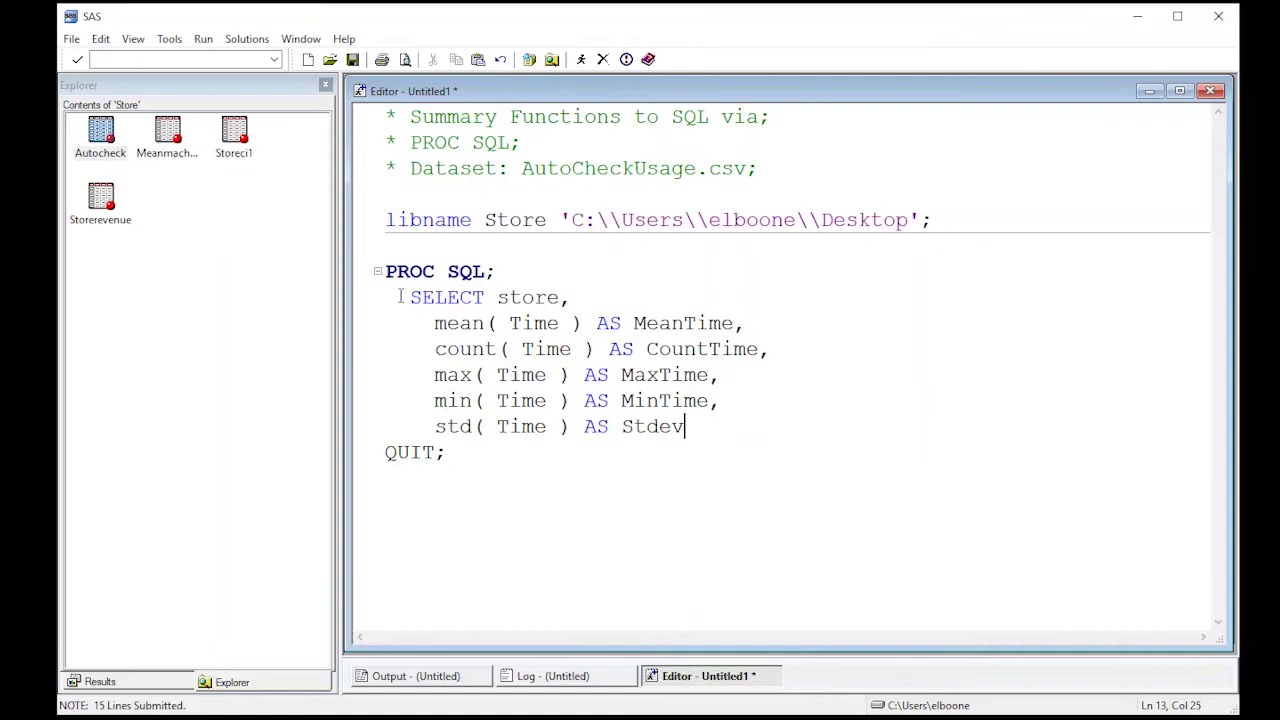
{"action": "type", "text": "Time,"}
{"action": "key", "text": "Return"}
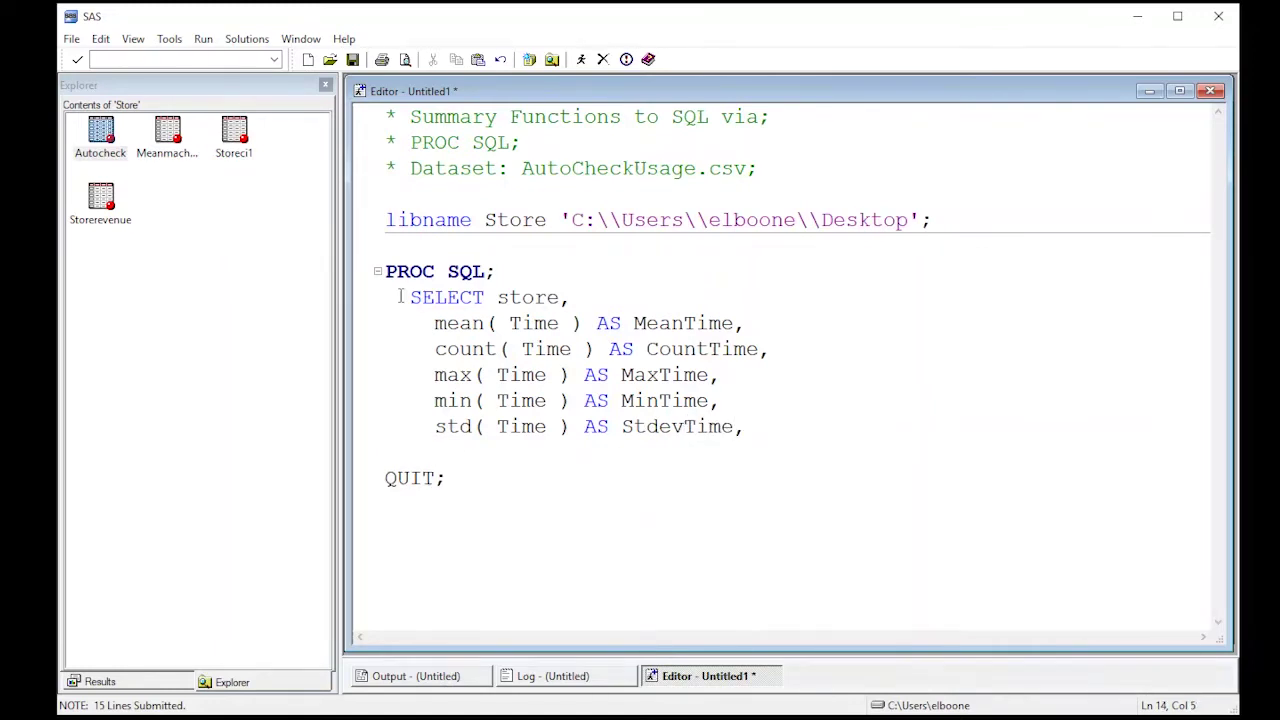
{"action": "type", "text": "s"}
{"action": "type", "text": "um(Ti"}
{"action": "key", "text": "BackSpace"}
{"action": "key", "text": "BackSpace"}
{"action": "type", "text": "Time ) "}
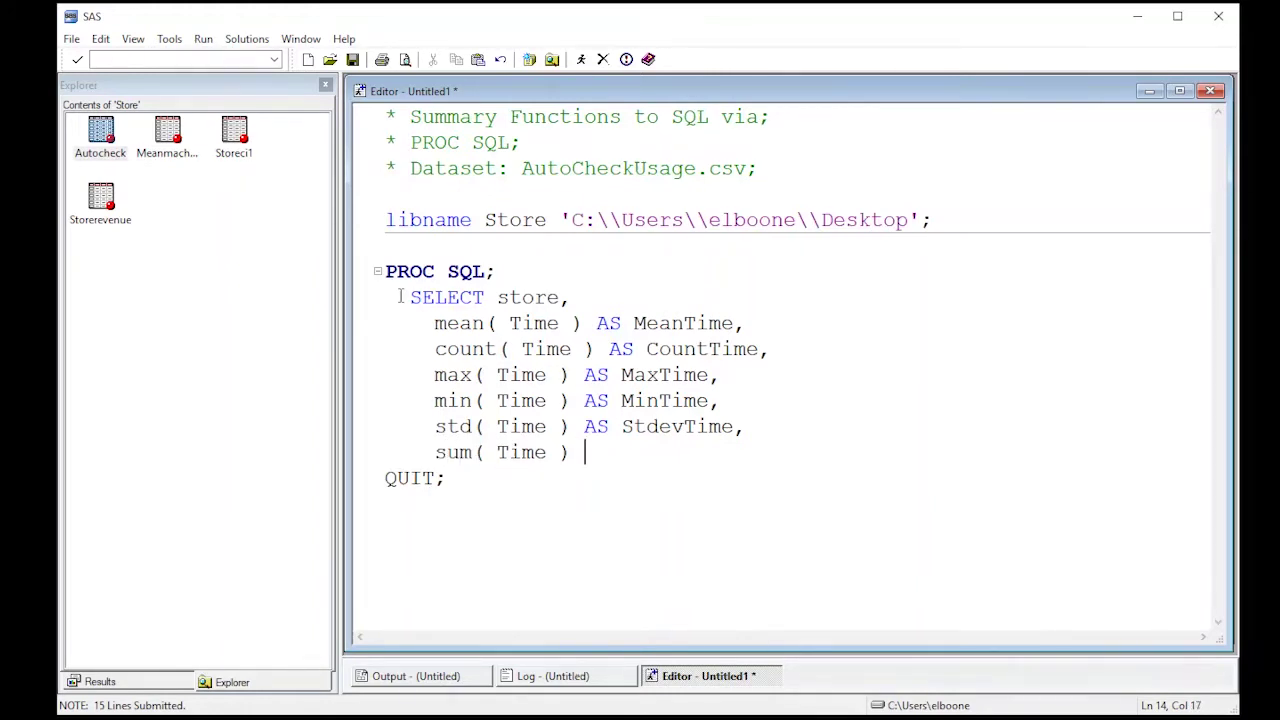
{"action": "type", "text": "AS"}
{"action": "type", "text": " TotalTime"}
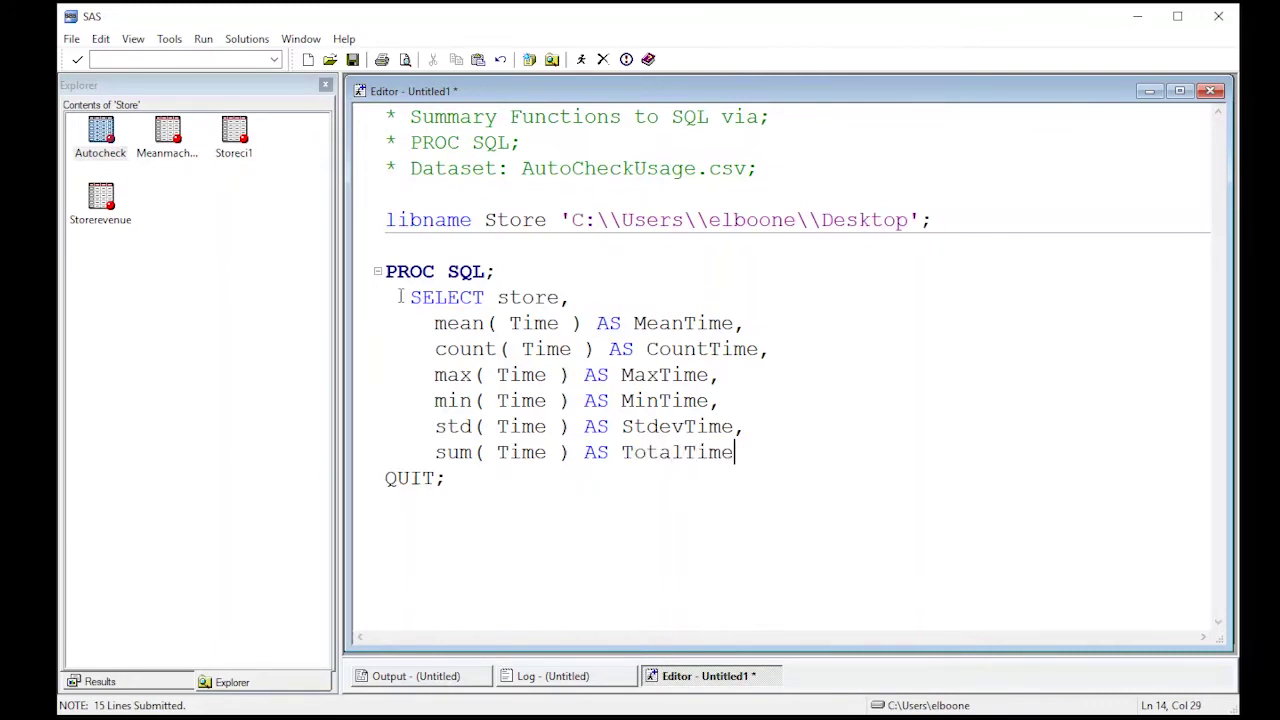
{"action": "type", "text": ","}
Drop the trailing comma and add a FROM store.autocheck clause.
{"action": "key", "text": "BackSpace"}
{"action": "key", "text": "Return"}
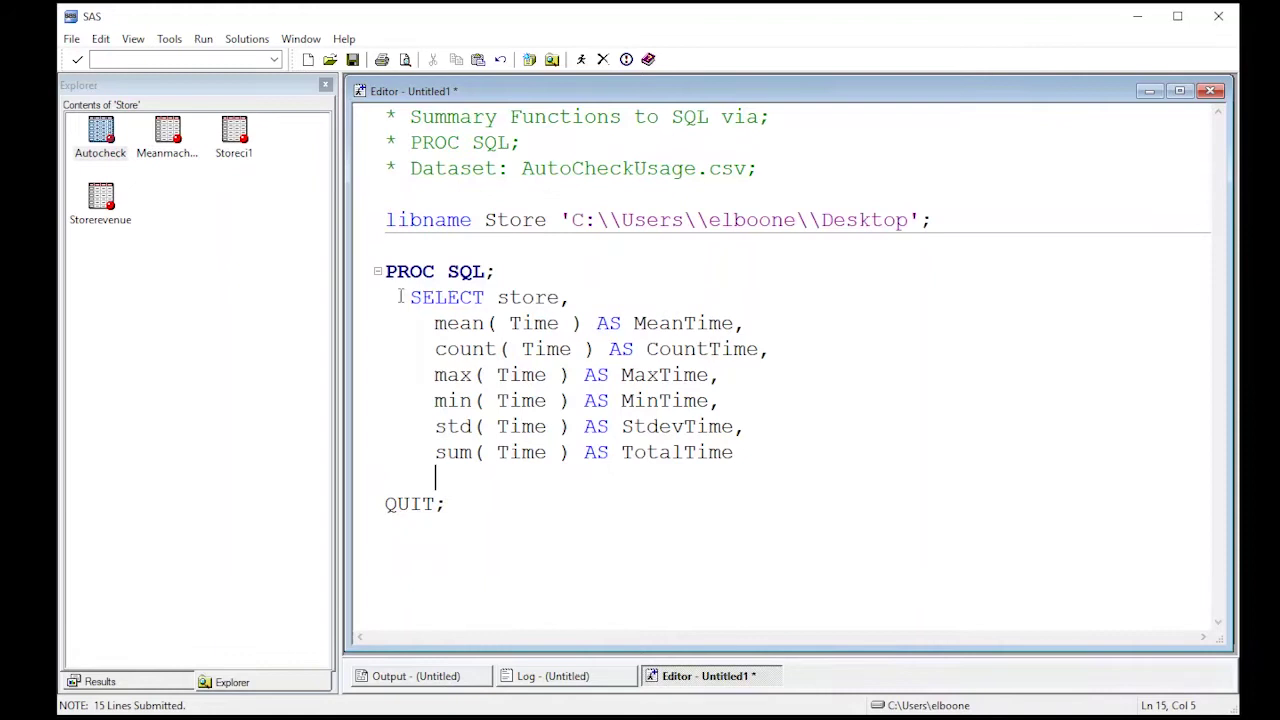
{"action": "type", "text": "FROM"}
{"action": "type", "text": " star"}
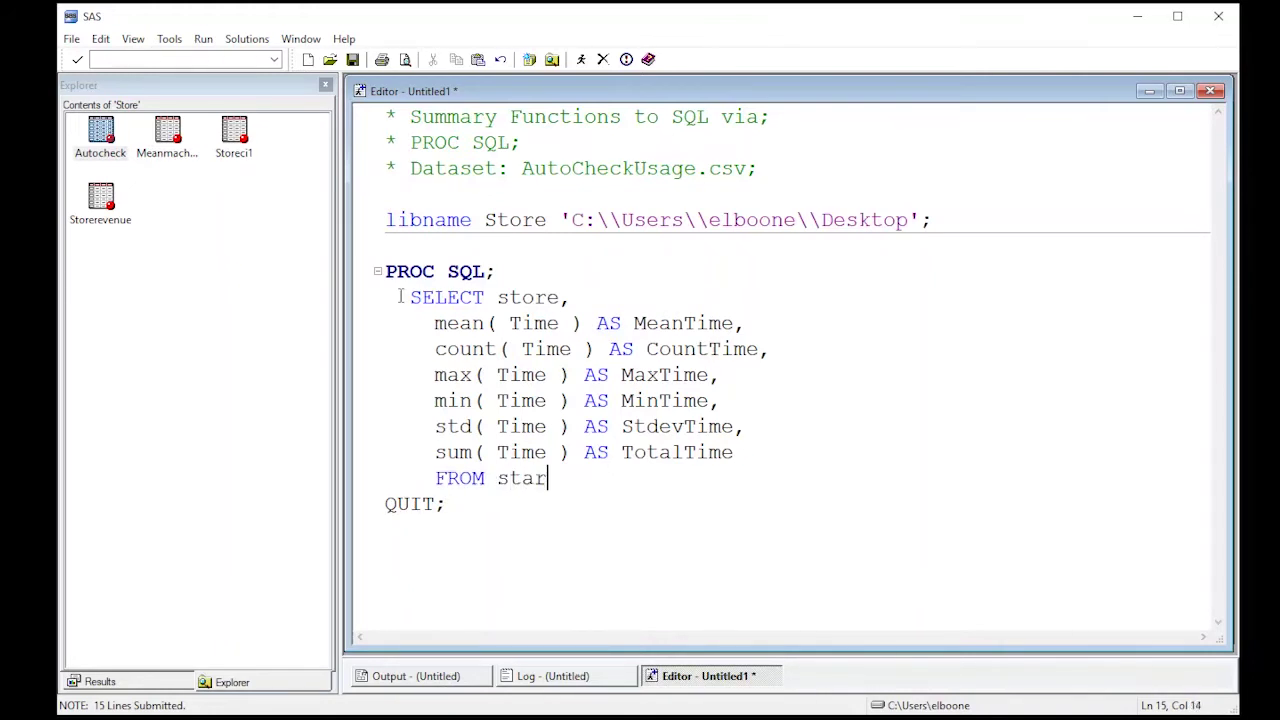
{"action": "key", "text": "BackSpace"}
{"action": "key", "text": "BackSpace"}
{"action": "type", "text": "ore."}
{"action": "type", "text": "autoc"}
{"action": "type", "text": "heck"}
{"action": "key", "text": "BackSpace"}
{"action": "type", "text": "ck"}
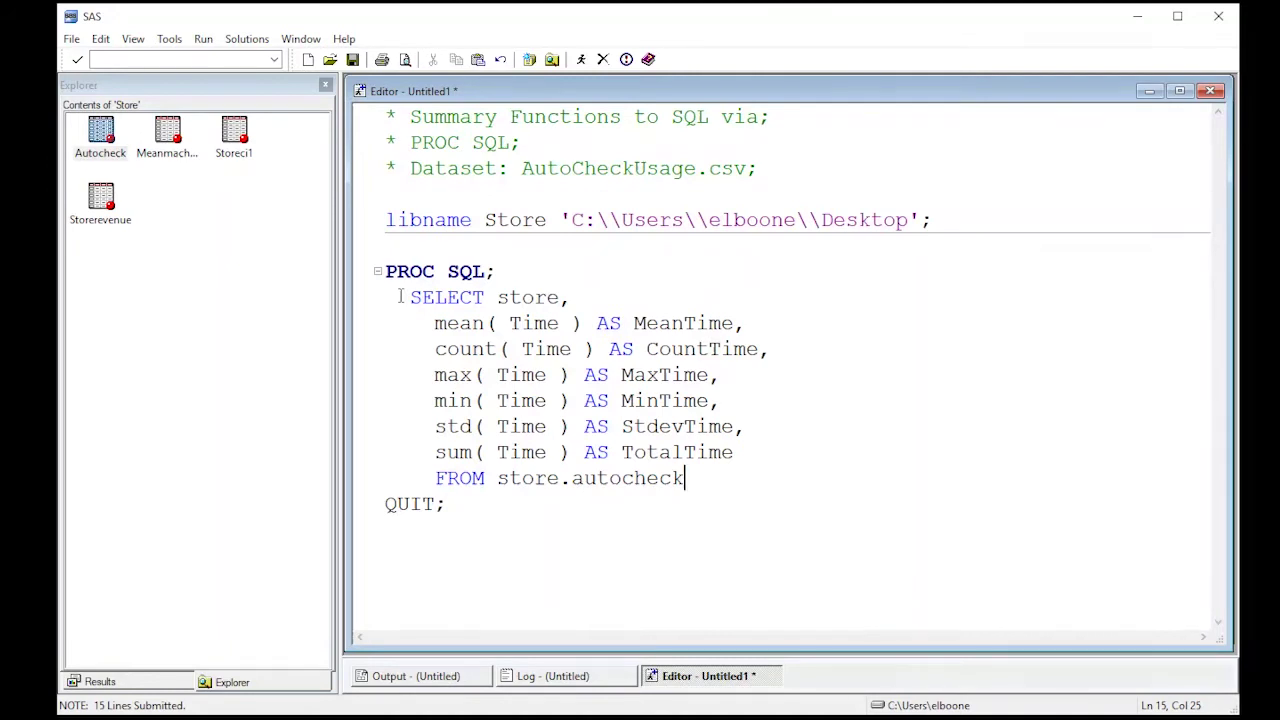
{"action": "key", "text": "Return"}
Add GROUP BY store; and select the whole PROC SQL block.
{"action": "type", "text": "GROUP BY"}
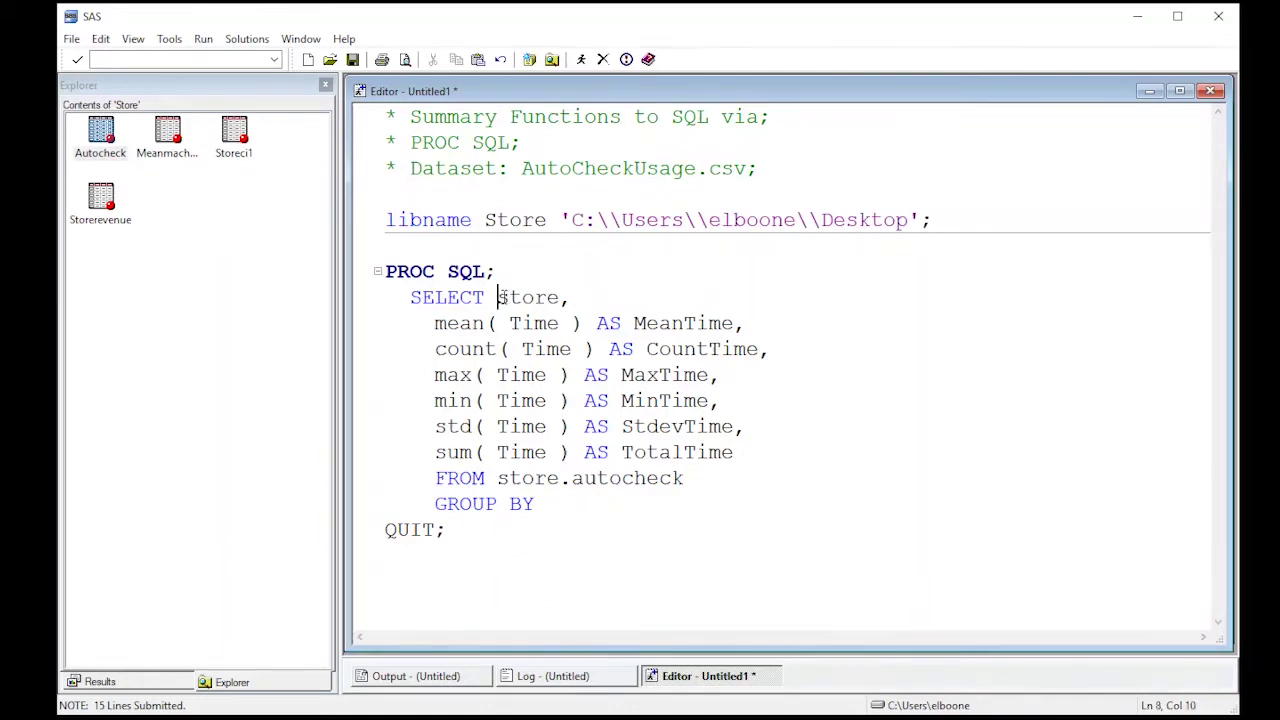
{"action": "left_click_drag", "start_coordinate": [498, 297], "coordinate": [571, 297]}
{"action": "left_click", "coordinate": [577, 502]}
{"action": "type", "text": "store;"}
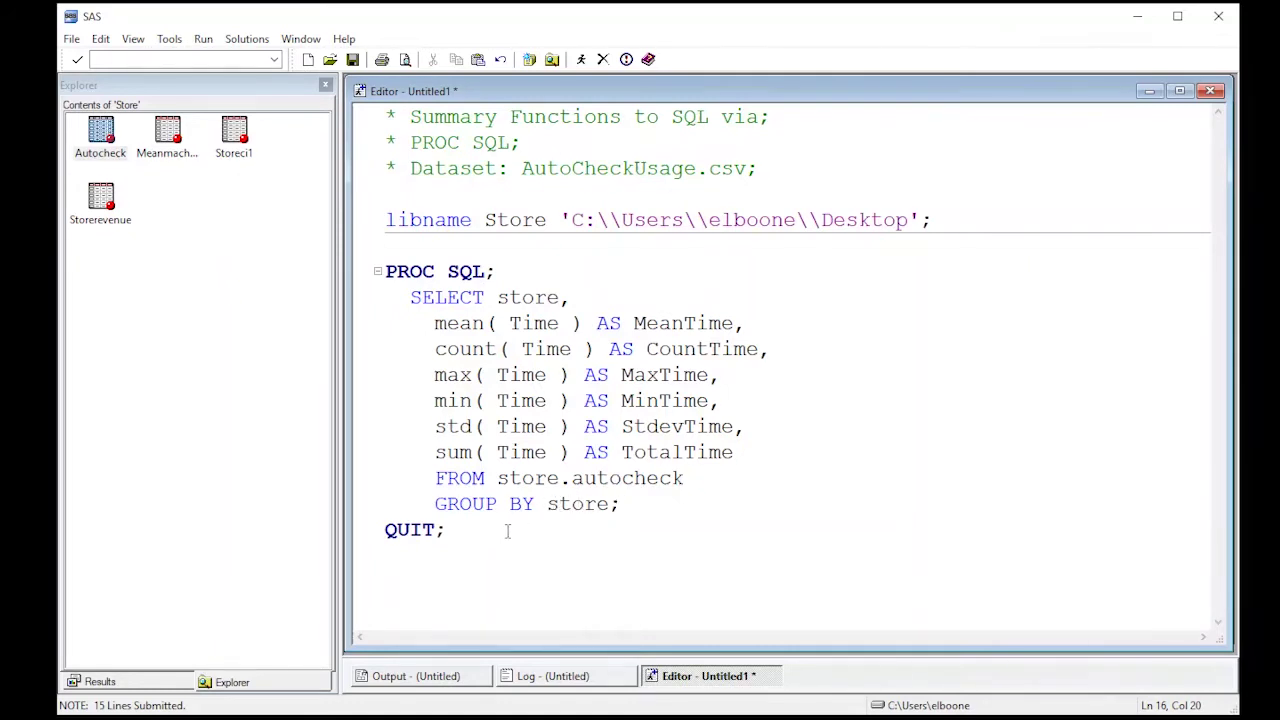
{"action": "mouse_move", "coordinate": [447, 530]}
{"action": "left_mouse_down"}
{"action": "mouse_move", "coordinate": [379, 360]}
{"action": "mouse_move", "coordinate": [376, 268]}
{"action": "left_mouse_up"}
{"action": "key", "text": "ctrl+c"}
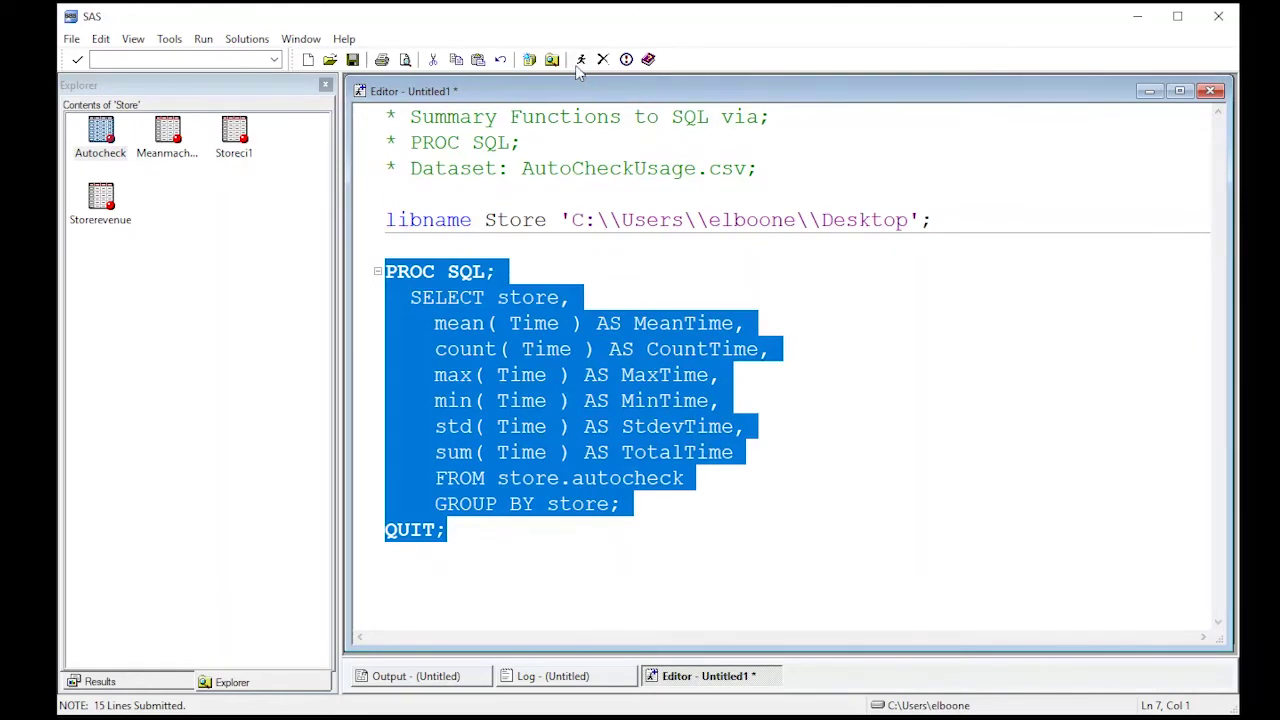
Submit the selected query to get per-store MeanTime, CountTime, MaxTime, MinTime, StdevTime and TotalTime.
{"action": "left_click", "coordinate": [580, 60]}
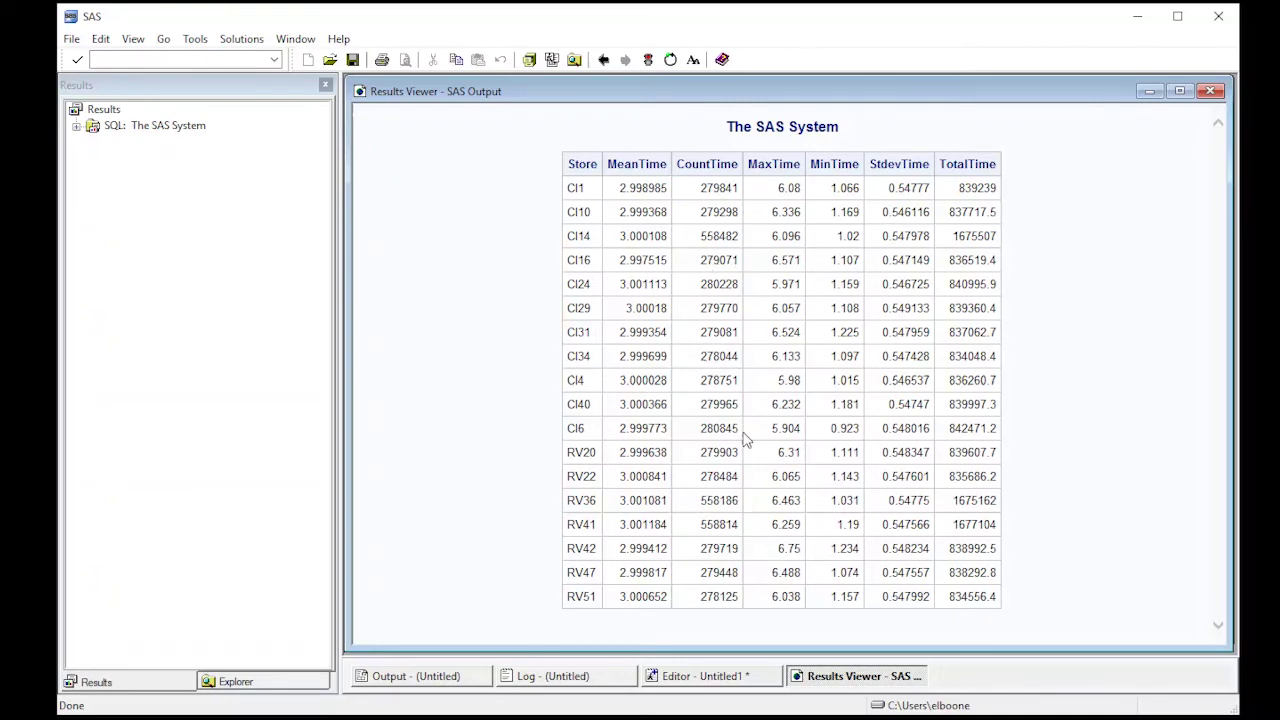
Duplicate the PROC SQL block below the original query.
{"action": "left_click", "coordinate": [726, 679]}
{"action": "left_click", "coordinate": [512, 528]}
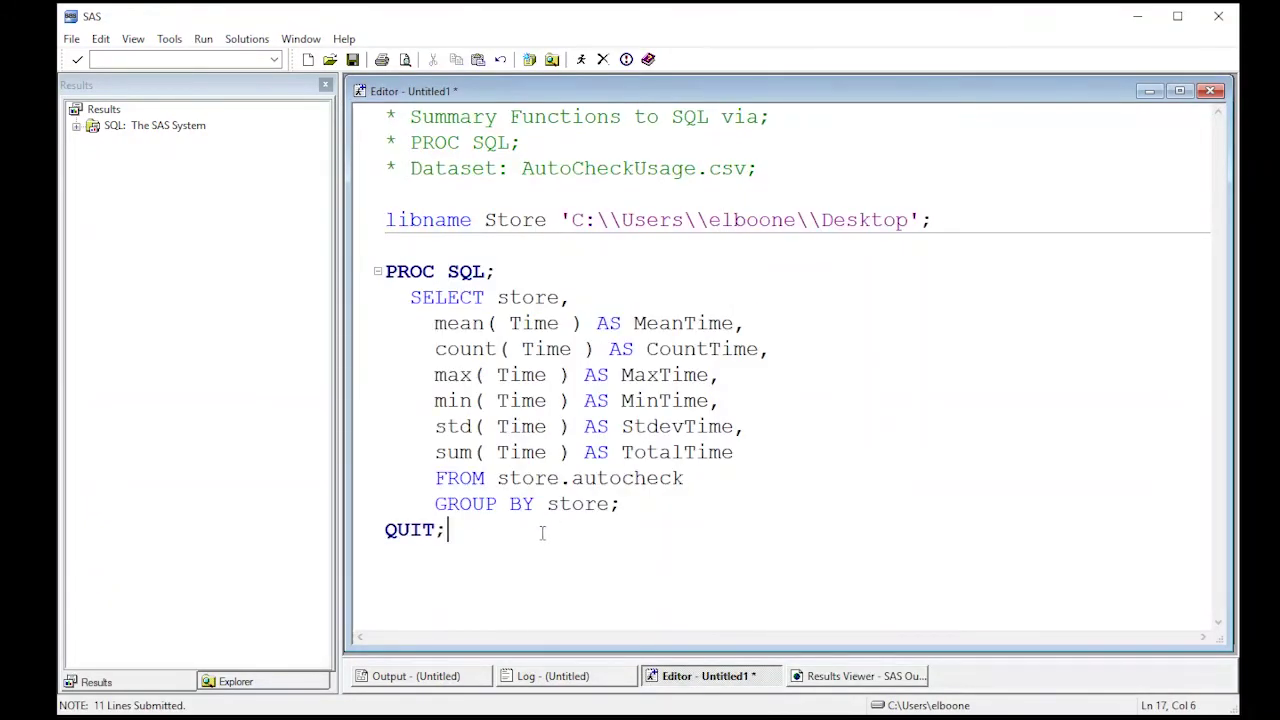
{"action": "left_click_drag", "start_coordinate": [514, 526], "coordinate": [330, 270]}
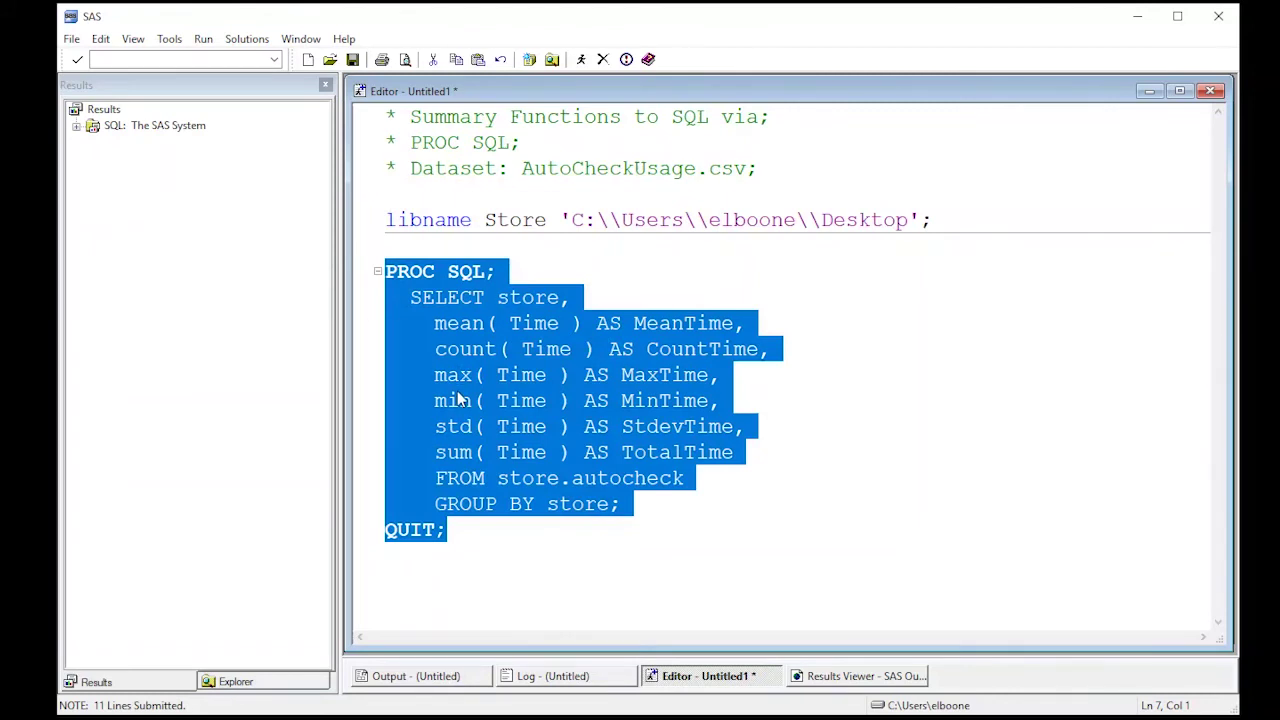
{"action": "left_click", "coordinate": [460, 610]}
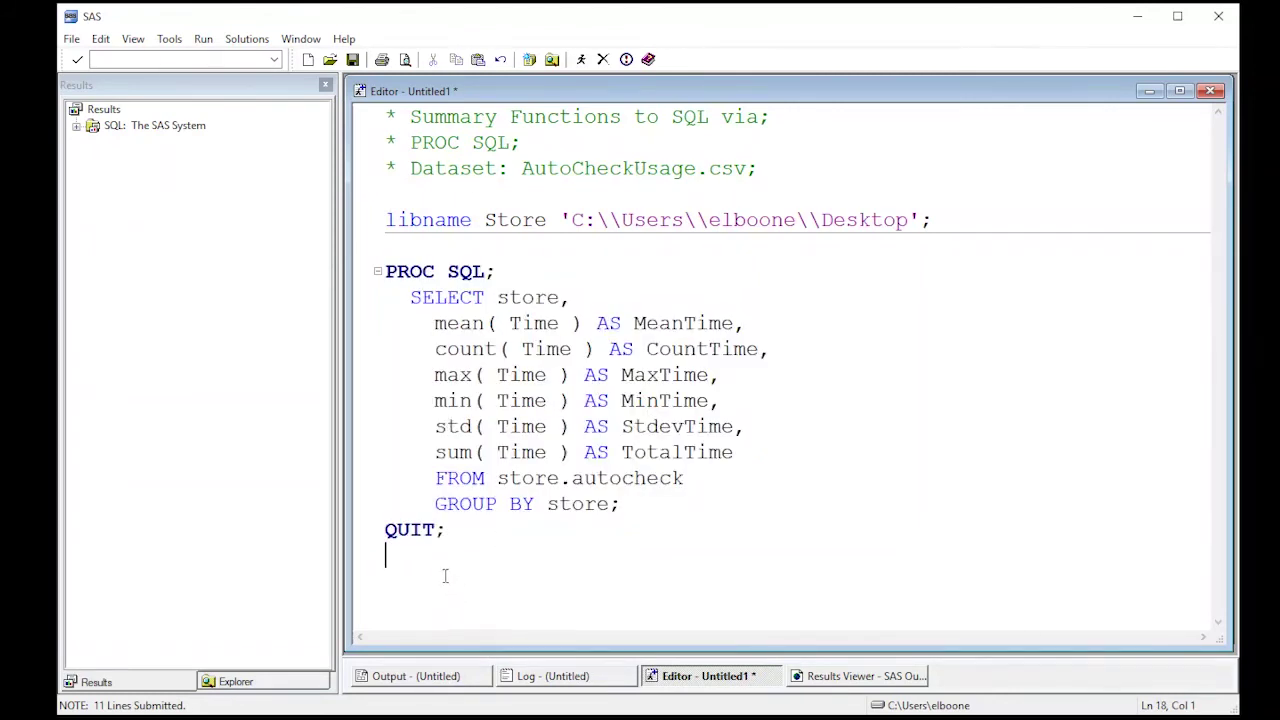
{"action": "key", "text": "Return"}
{"action": "key", "text": "ctrl+v"}
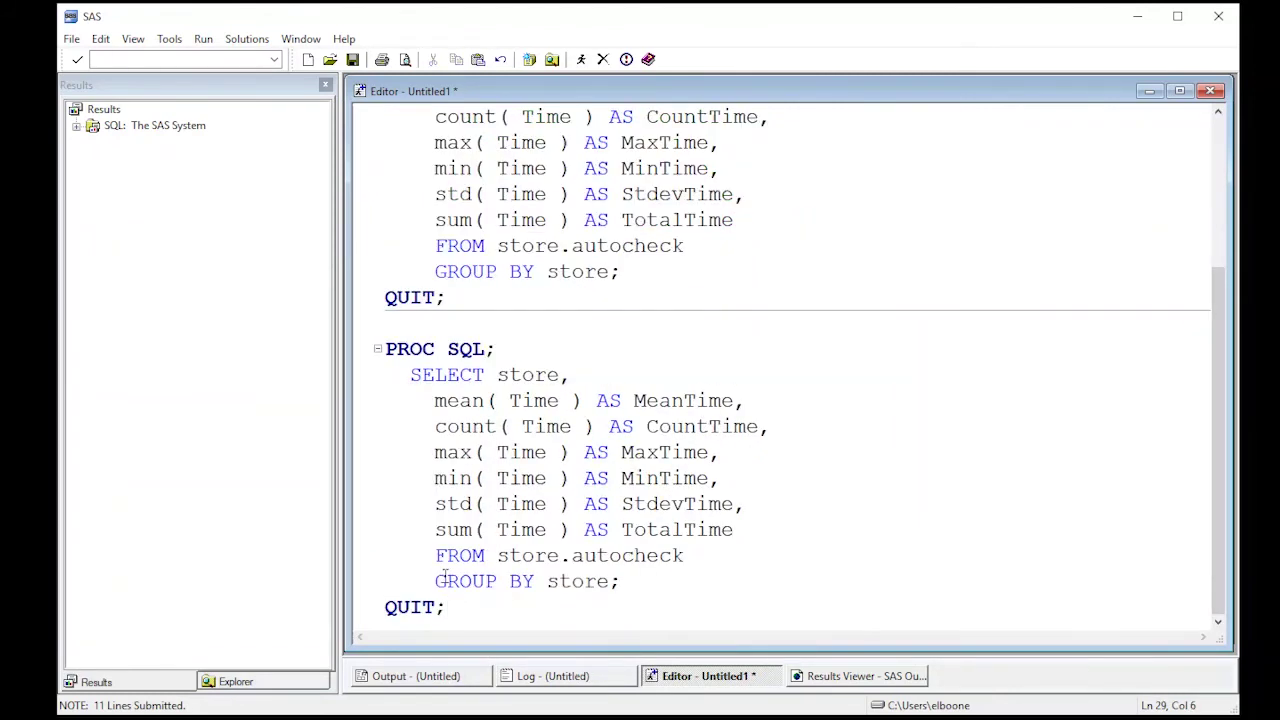
Insert 'CREATE TABLE store.checkoutsummary AS' under the copy's PROC SQL line.
{"action": "left_click", "coordinate": [553, 357]}
{"action": "key", "text": "Return"}
{"action": "type", "text": "C"}
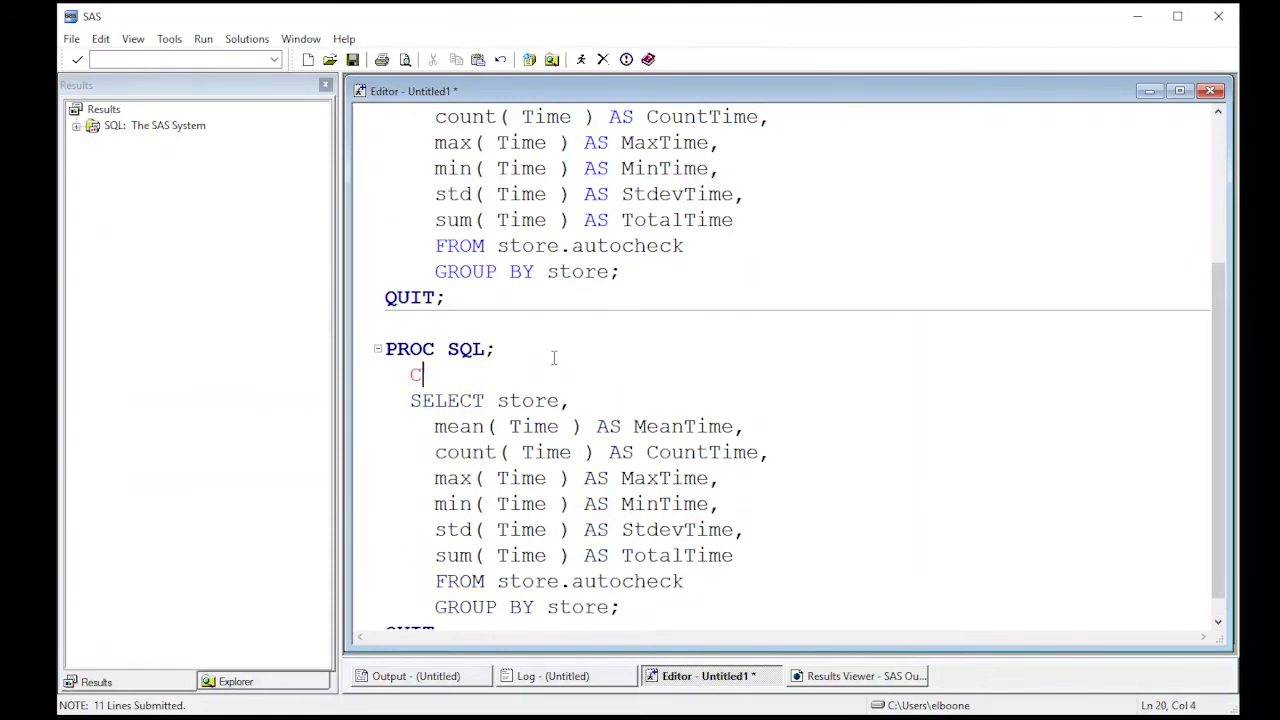
{"action": "type", "text": "REAT"}
{"action": "key", "text": "BackSpace"}
{"action": "key", "text": "BackSpace"}
{"action": "type", "text": "E"}
{"action": "type", "text": "ATE"}
{"action": "key", "text": "BackSpace"}
{"action": "type", "text": "E TAB"}
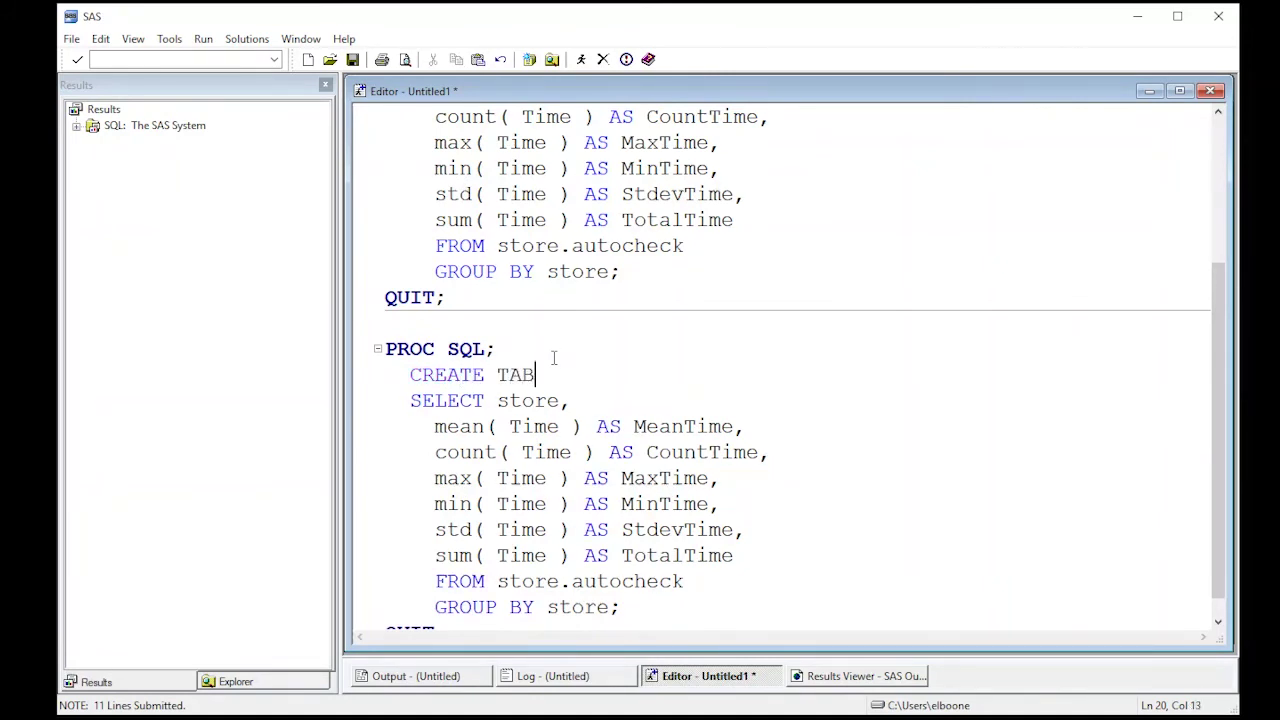
{"action": "type", "text": "LE store"}
{"action": "type", "text": ".c"}
{"action": "type", "text": "heckouts"}
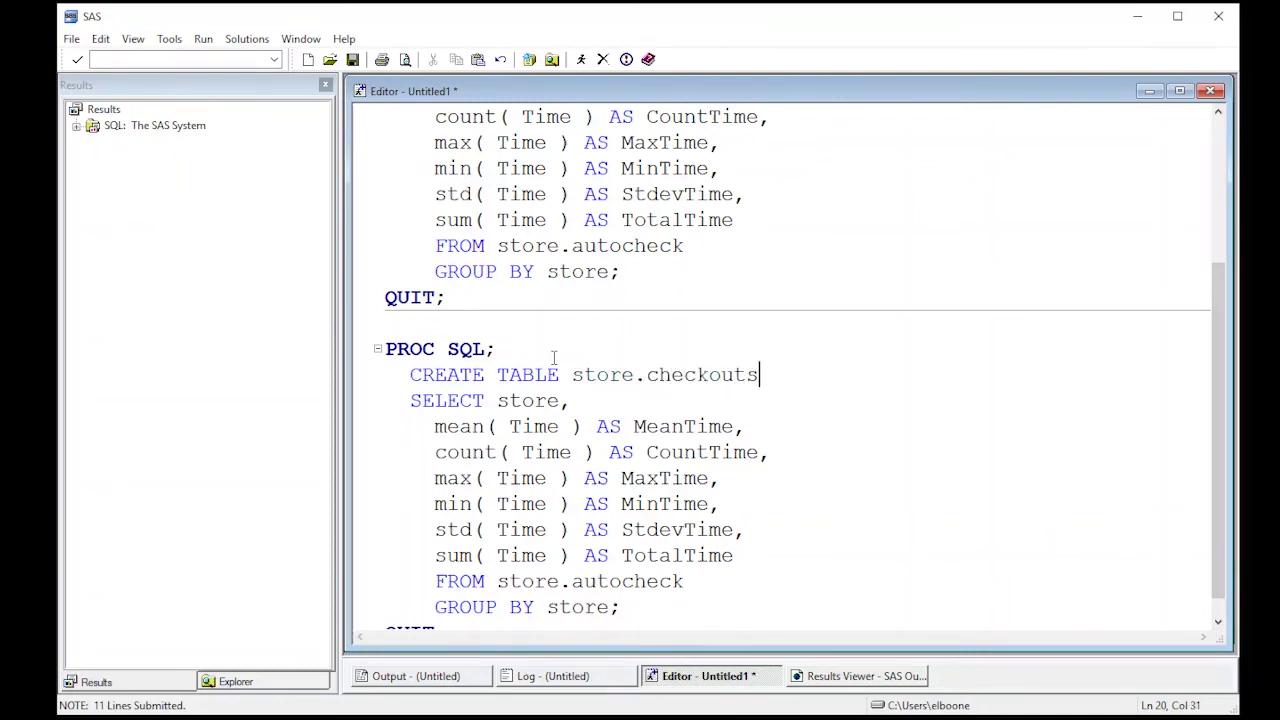
{"action": "type", "text": "ummary AS"}
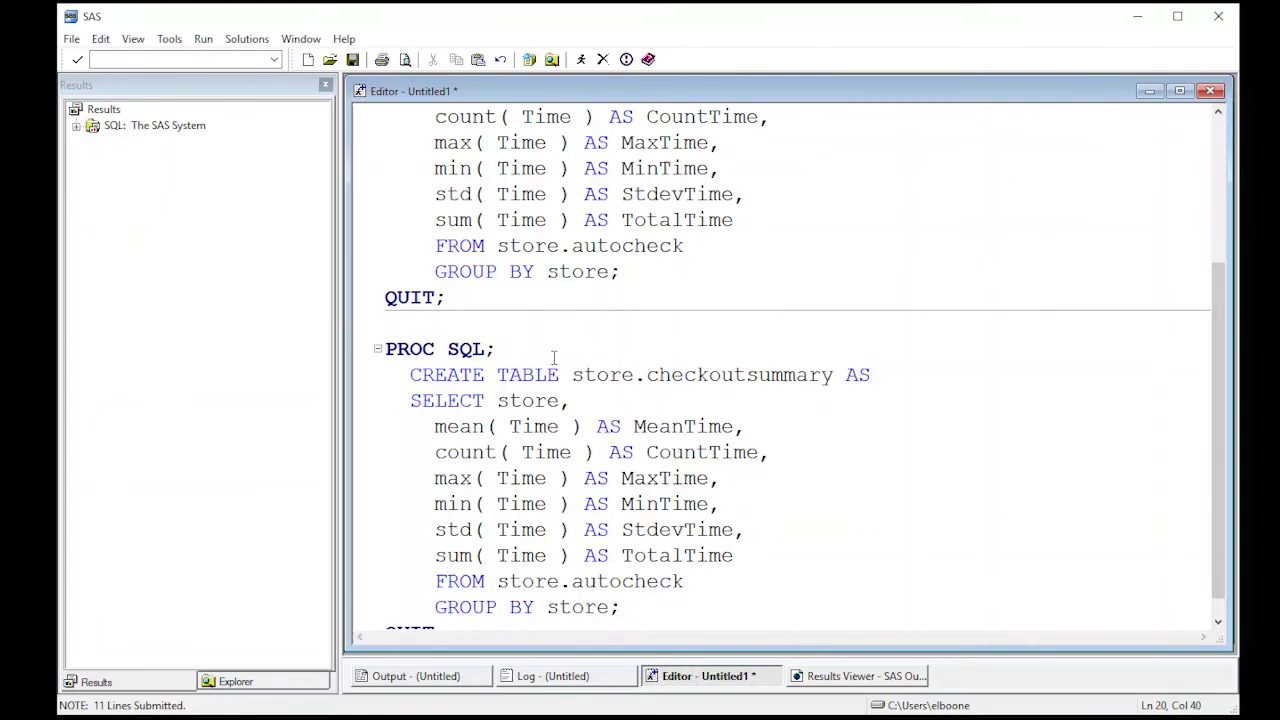
Run the second, table-creating PROC SQL block.
{"action": "left_click", "coordinate": [232, 683]}
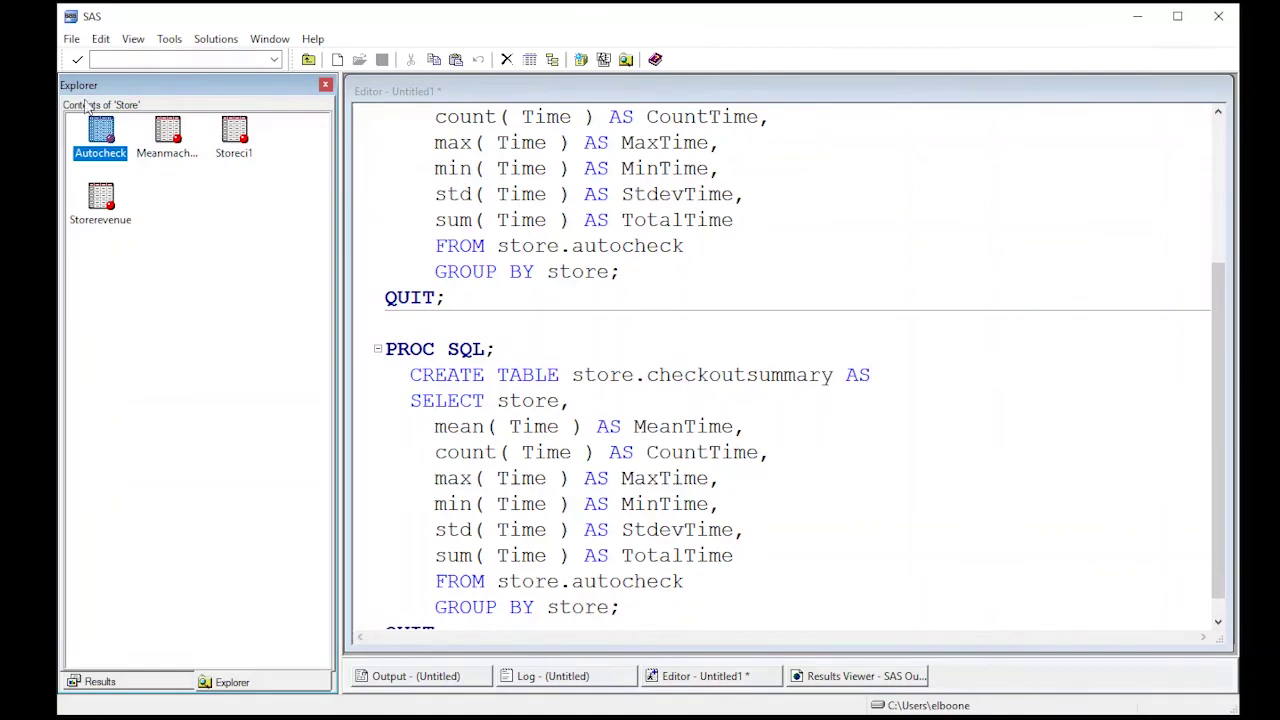
{"action": "scroll", "coordinate": [623, 415], "scroll_direction": "down", "scroll_amount": 2}
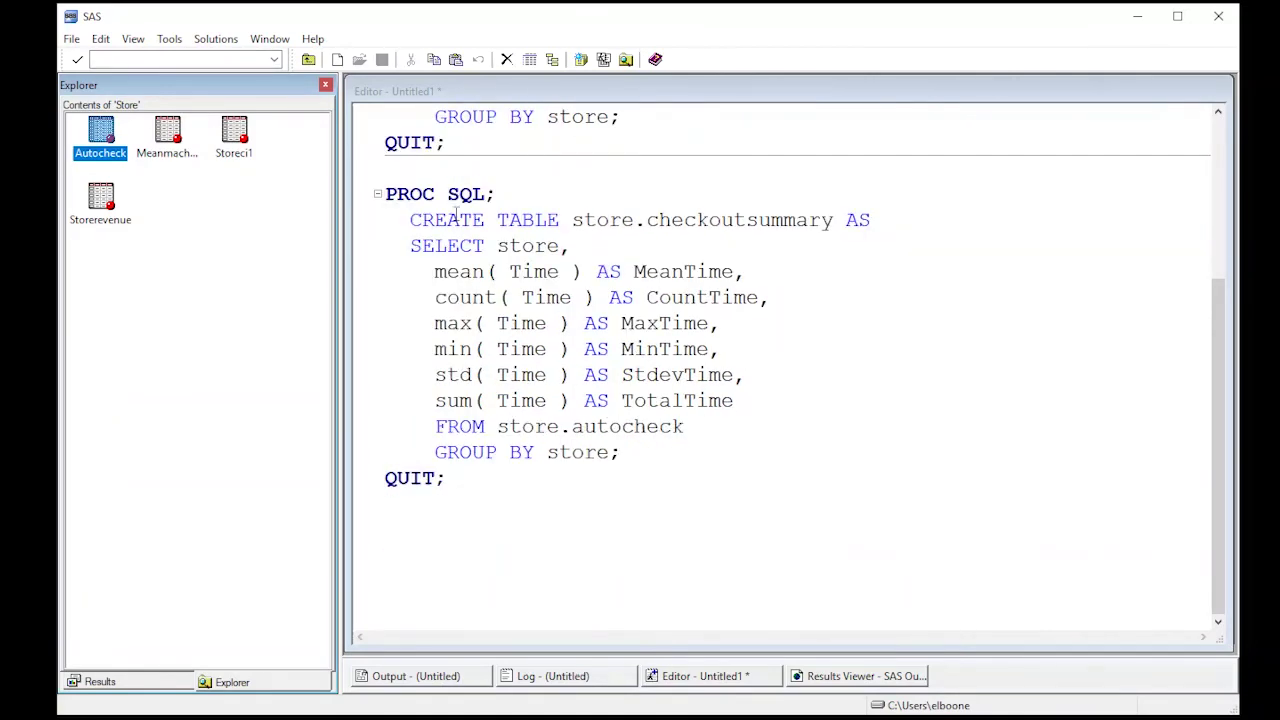
{"action": "left_click_drag", "start_coordinate": [388, 168], "coordinate": [468, 470]}
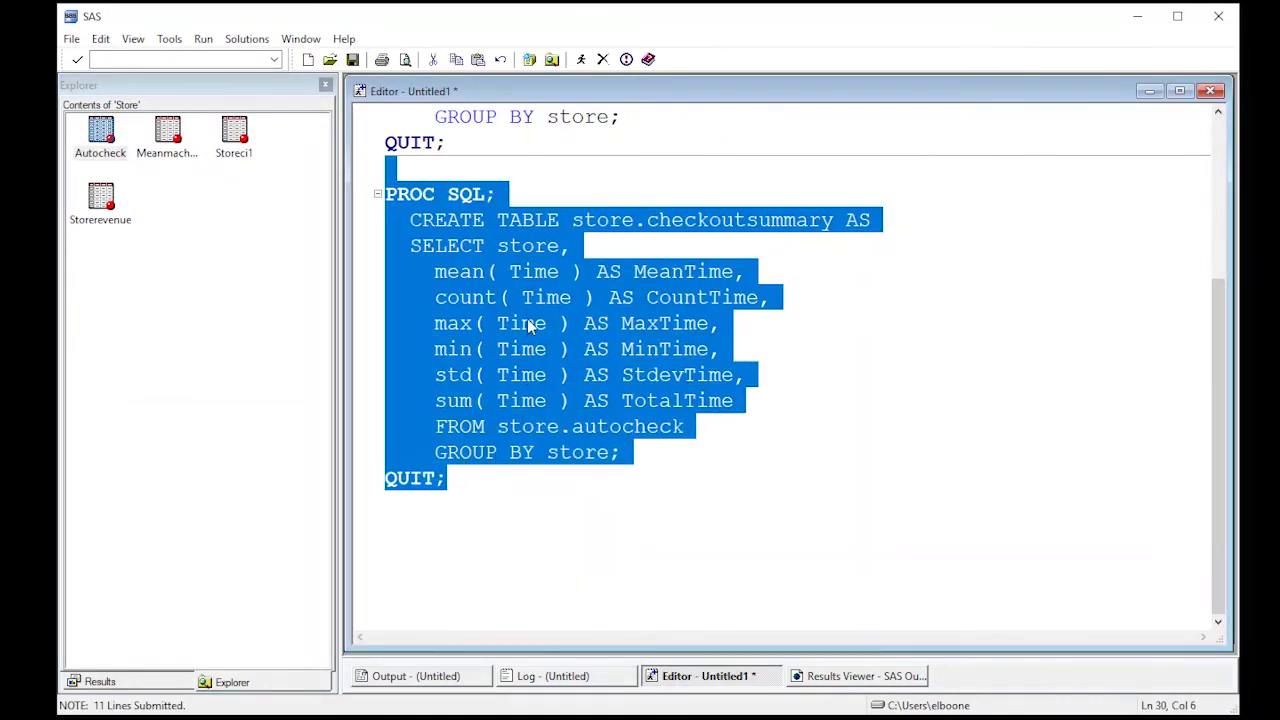
{"action": "left_click", "coordinate": [580, 59]}
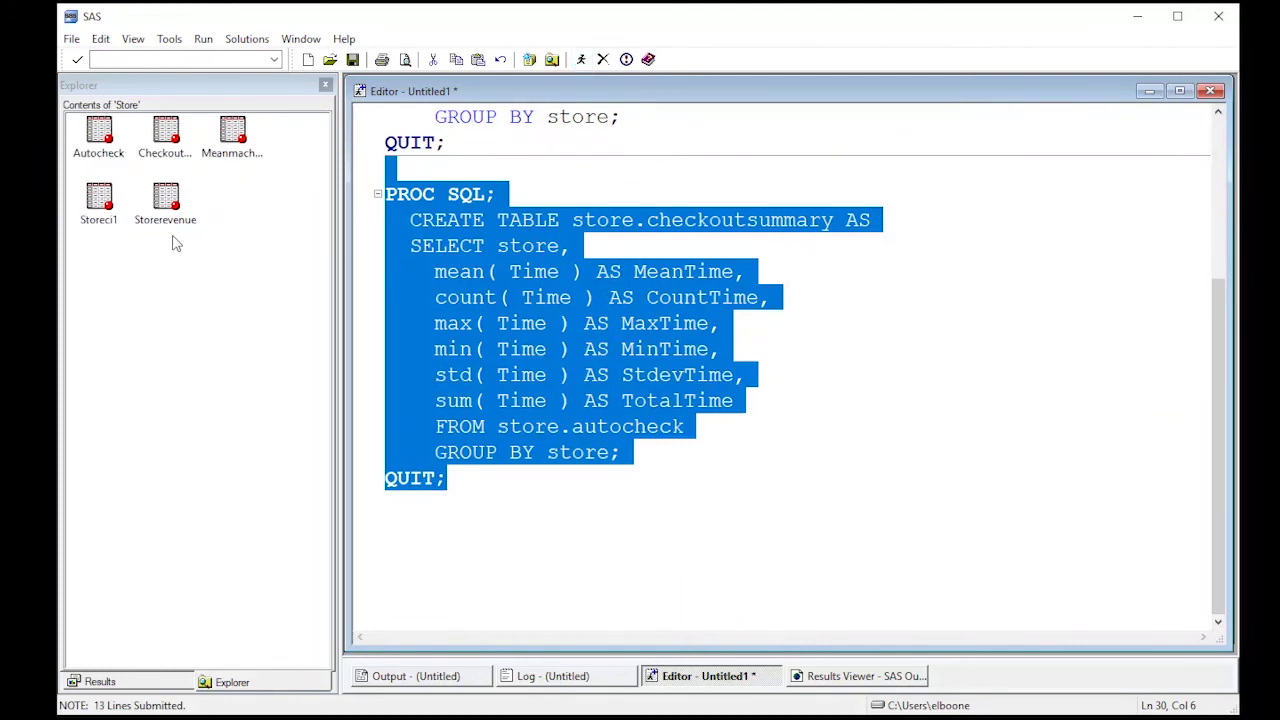
Open the new Checkoutsummary dataset to inspect its rows, then close it.
{"action": "left_click", "coordinate": [170, 140]}
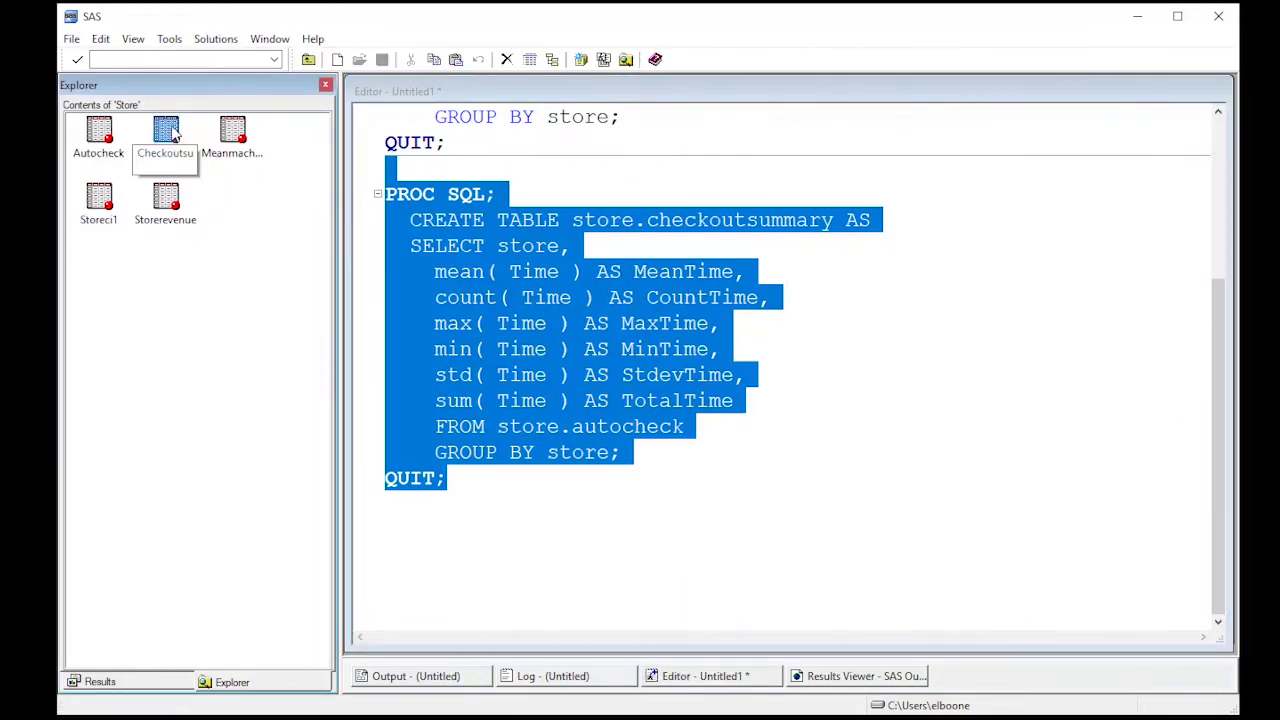
{"action": "double_click", "coordinate": [168, 138]}
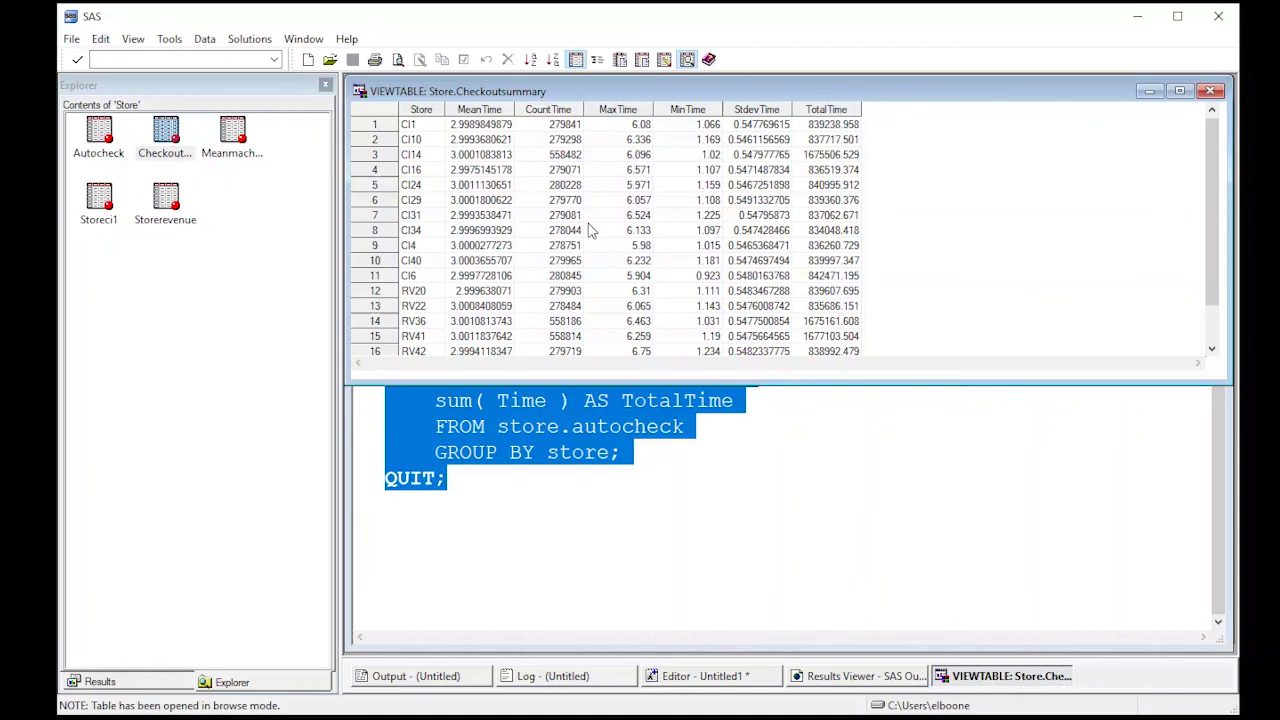
{"action": "left_click", "coordinate": [1210, 91]}
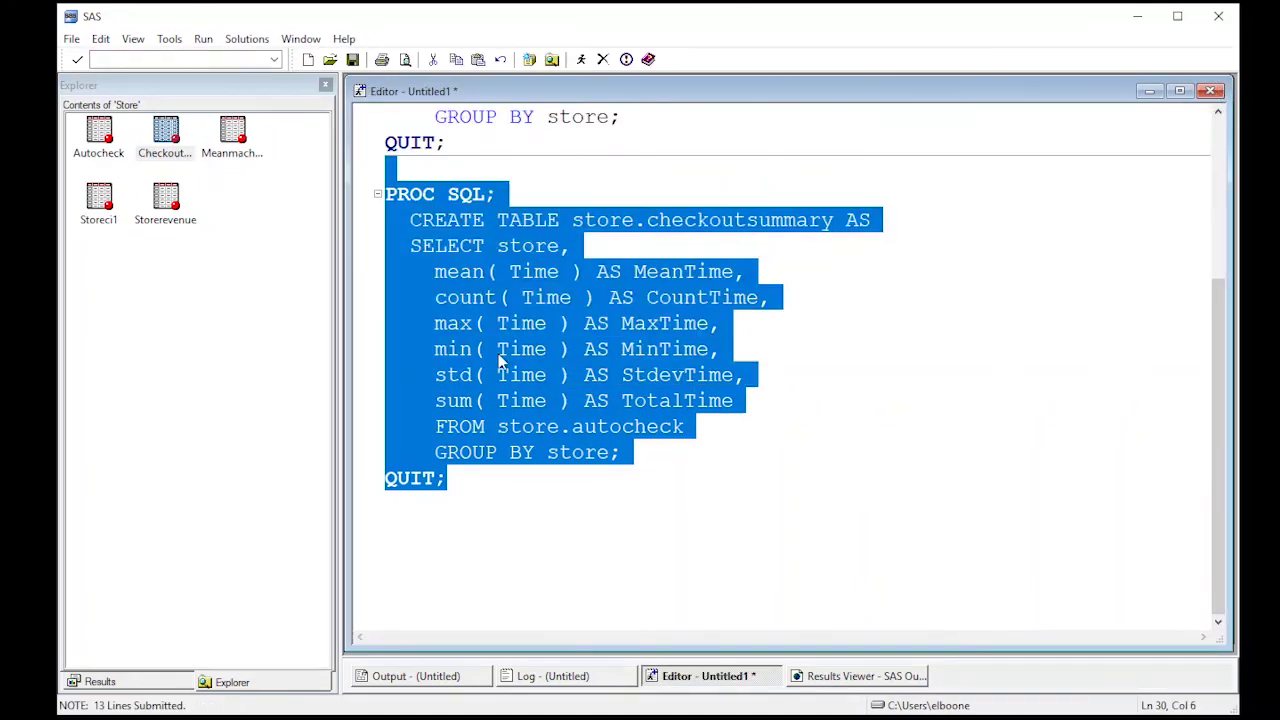
{"action": "left_click", "coordinate": [497, 349]}
{"action": "scroll", "coordinate": [547, 426], "scroll_direction": "up", "scroll_amount": 2}
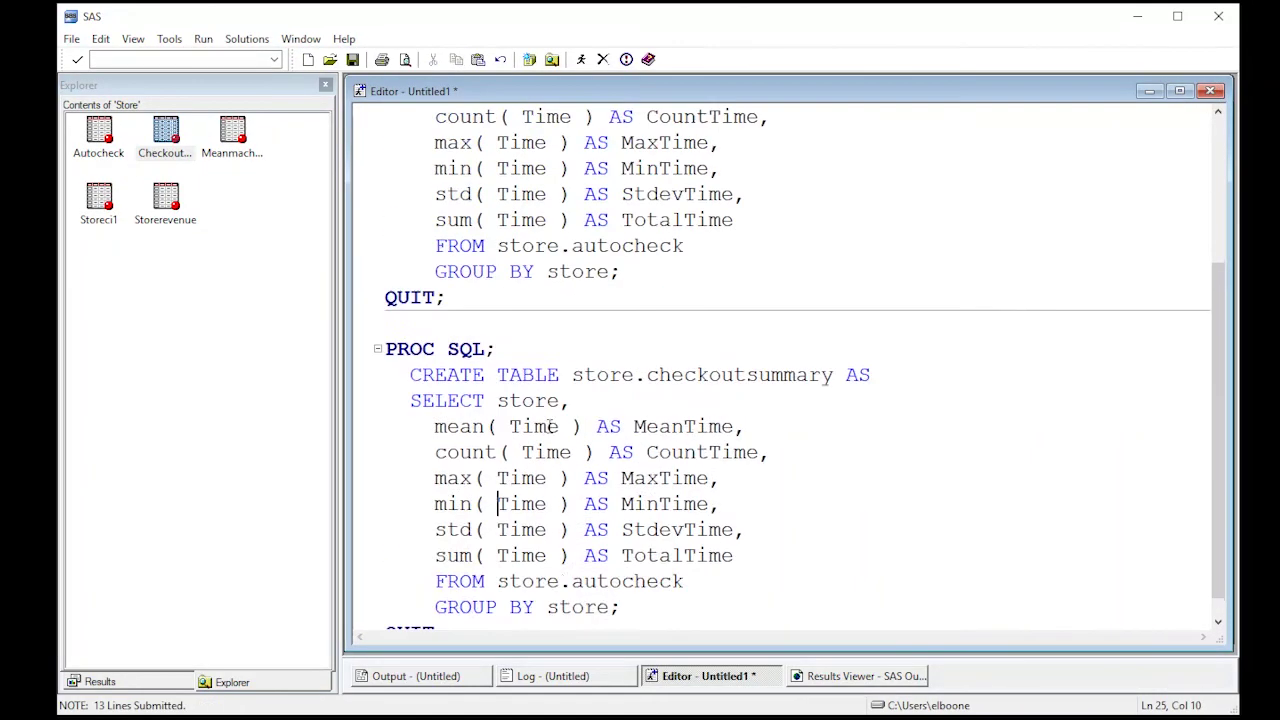
{"action": "scroll", "coordinate": [549, 426], "scroll_direction": "up", "scroll_amount": 3}
{"action": "scroll", "coordinate": [549, 426], "scroll_direction": "down", "scroll_amount": 5}
{"action": "scroll", "coordinate": [549, 426], "scroll_direction": "down", "scroll_amount": 3}
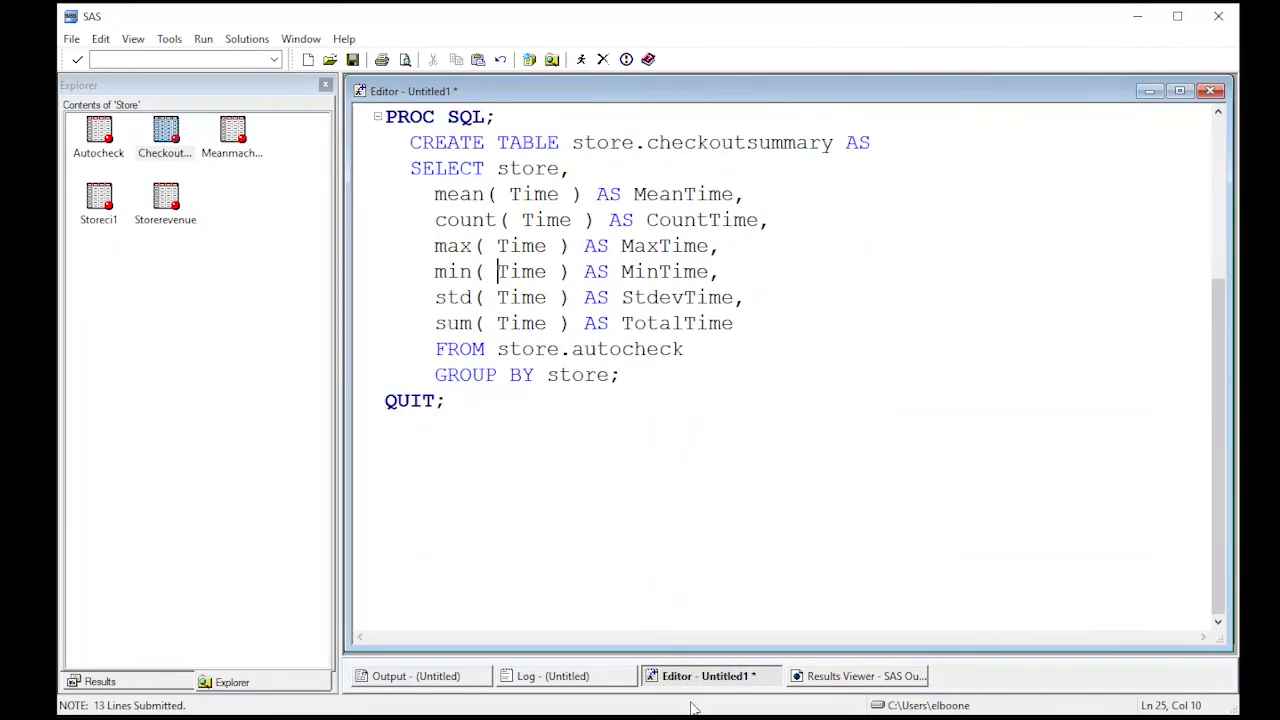